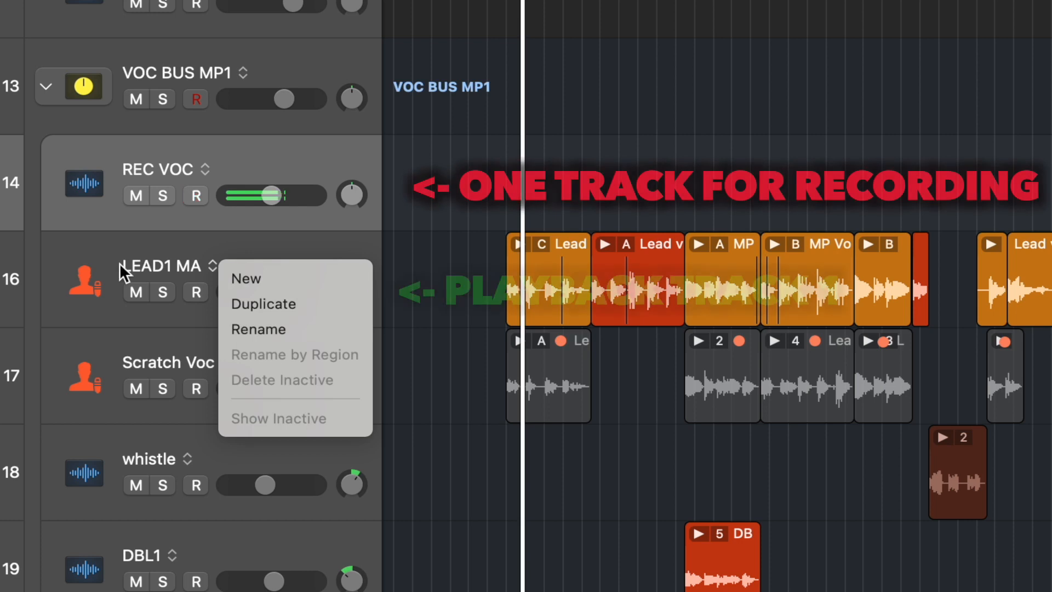
Step: Select the REC VOC track and set the cycle range across the V2 section, roughly bars 21 to 29
click(122, 268)
click(277, 263)
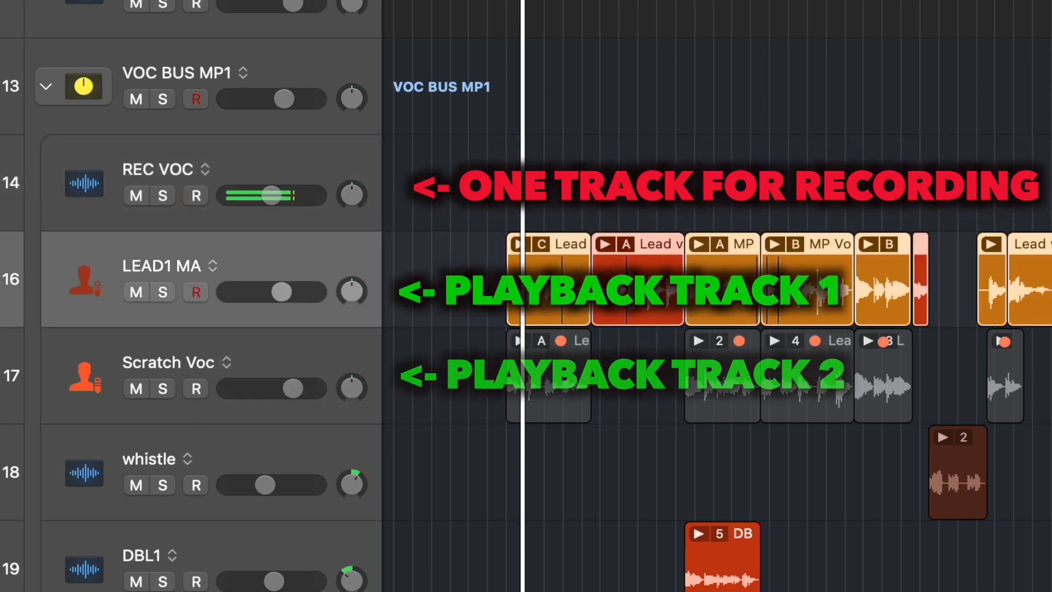
click(288, 163)
key(super+Right)
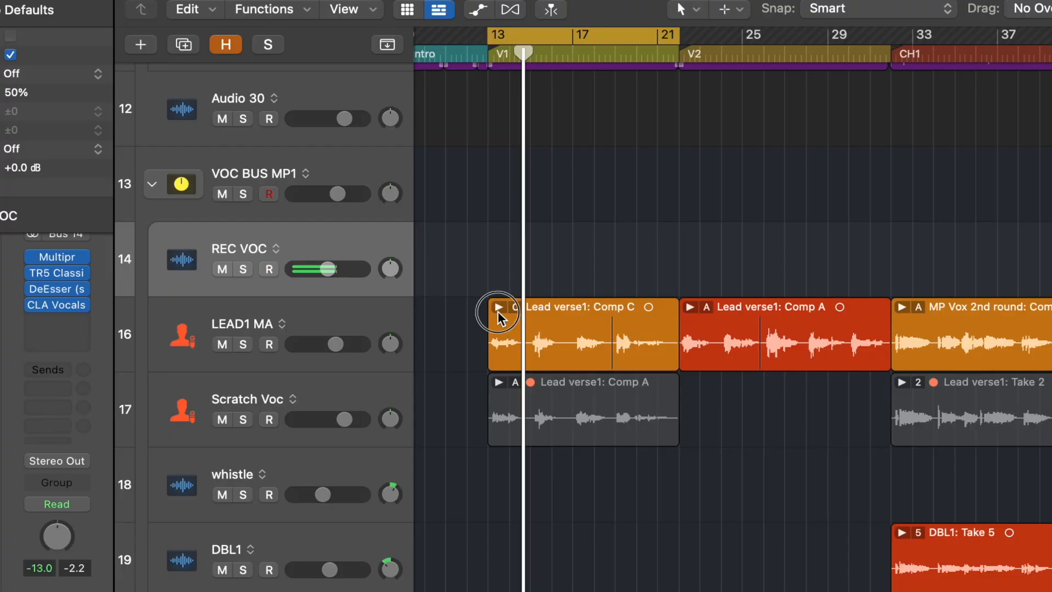
click(497, 310)
click(497, 310)
drag(582, 46, 775, 41)
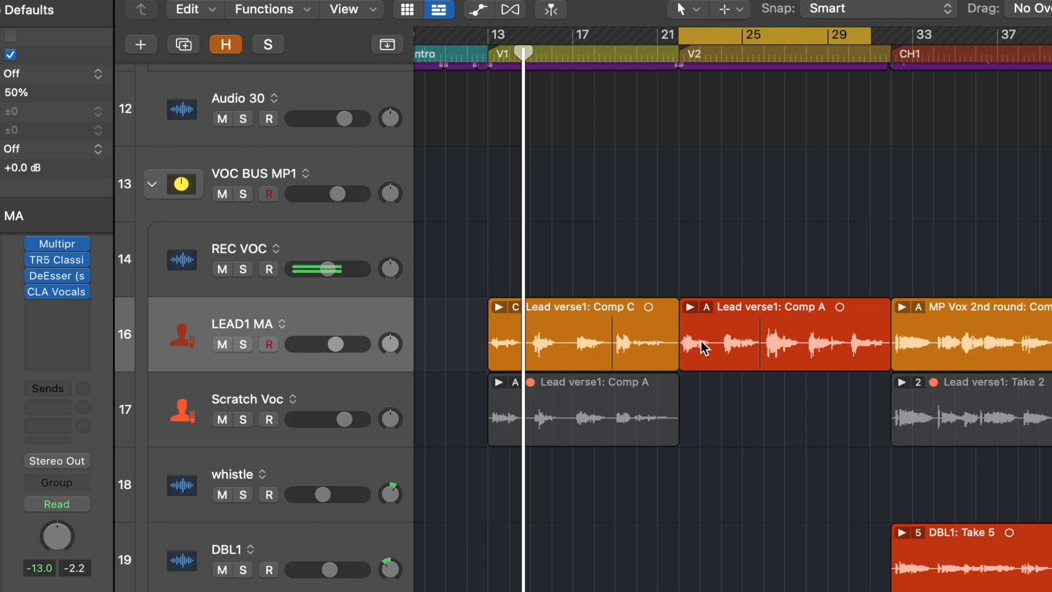
Step: Move the Lead verse1: Comp A region from the LEAD1 MA track up onto the REC VOC track
drag(758, 329, 757, 281)
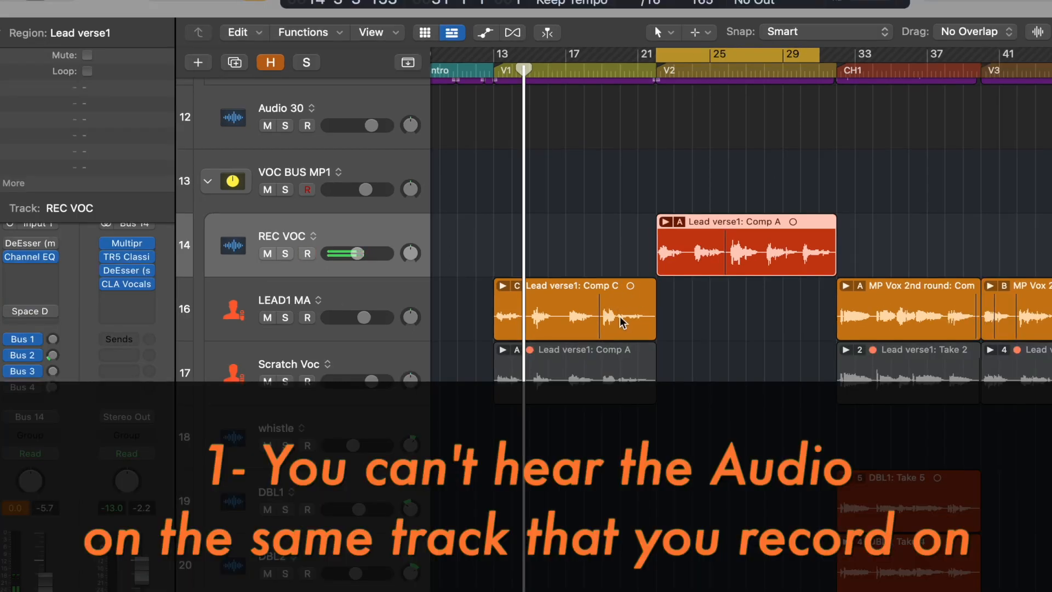
drag(623, 322, 622, 274)
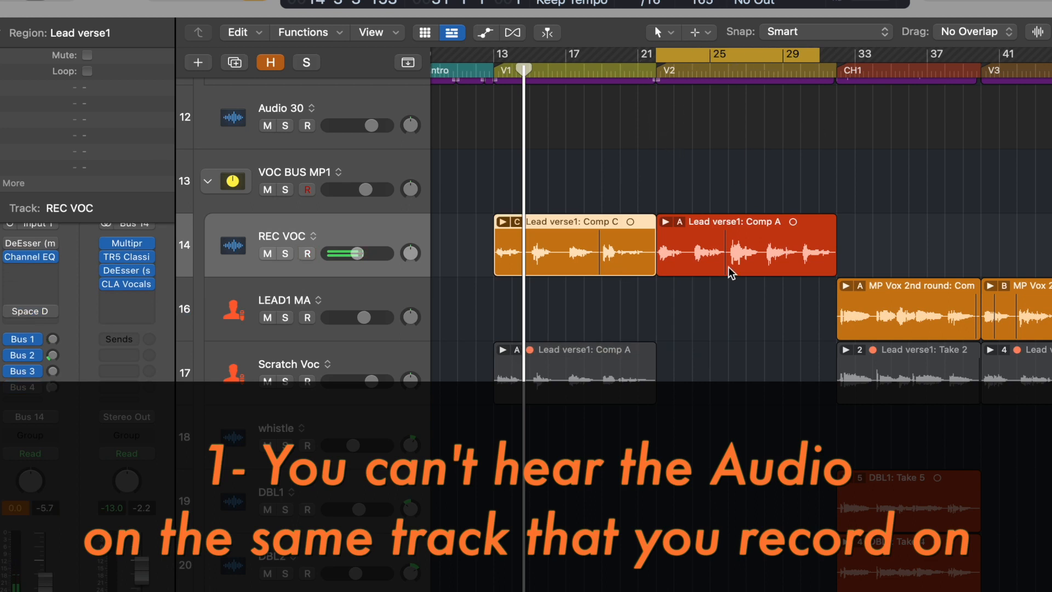
drag(610, 251, 616, 316)
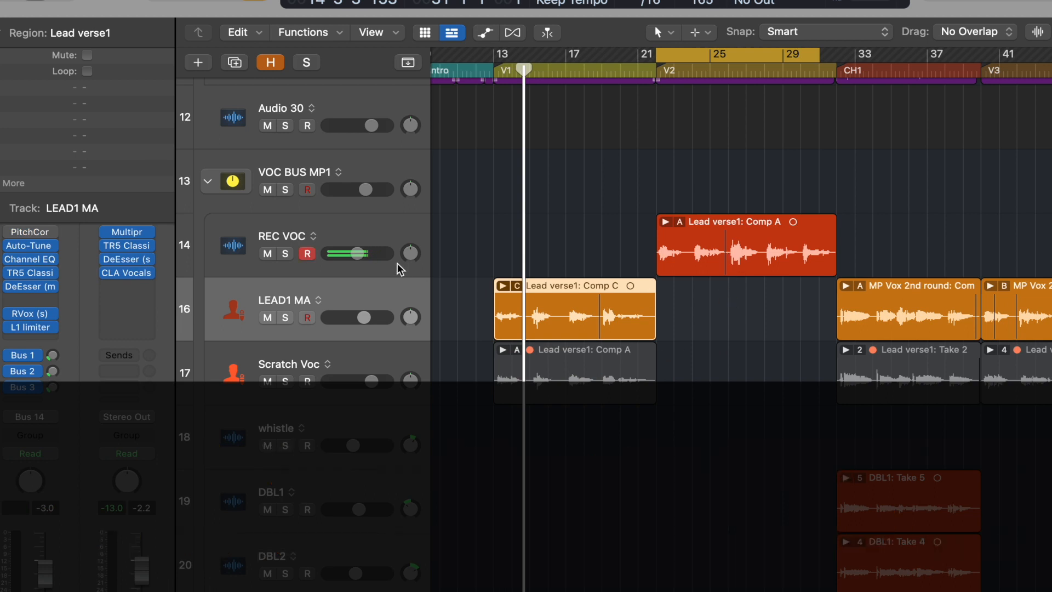
Step: Create a new track with the same settings as LEAD1 MA and set the cycle range over the CH1 section
click(351, 302)
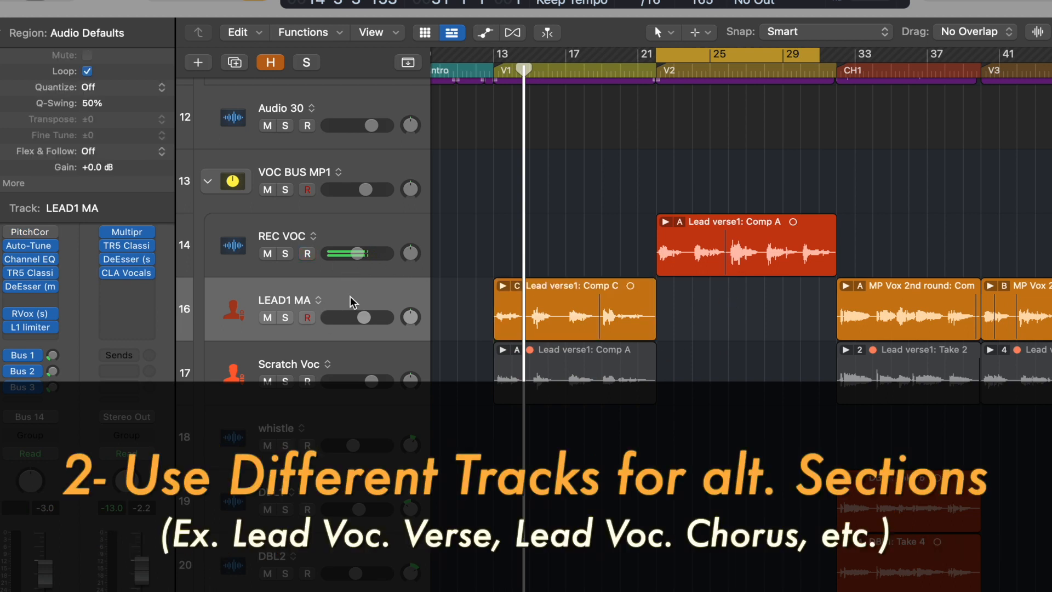
key(super+d)
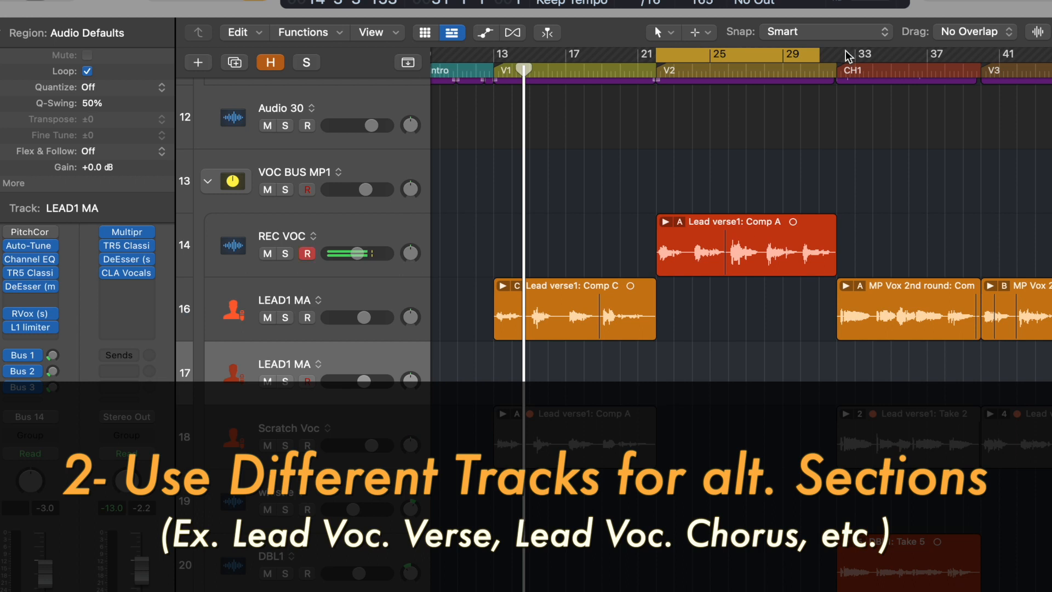
drag(848, 55, 981, 55)
Step: Rename the duplicated track LEAD1 CH
click(331, 305)
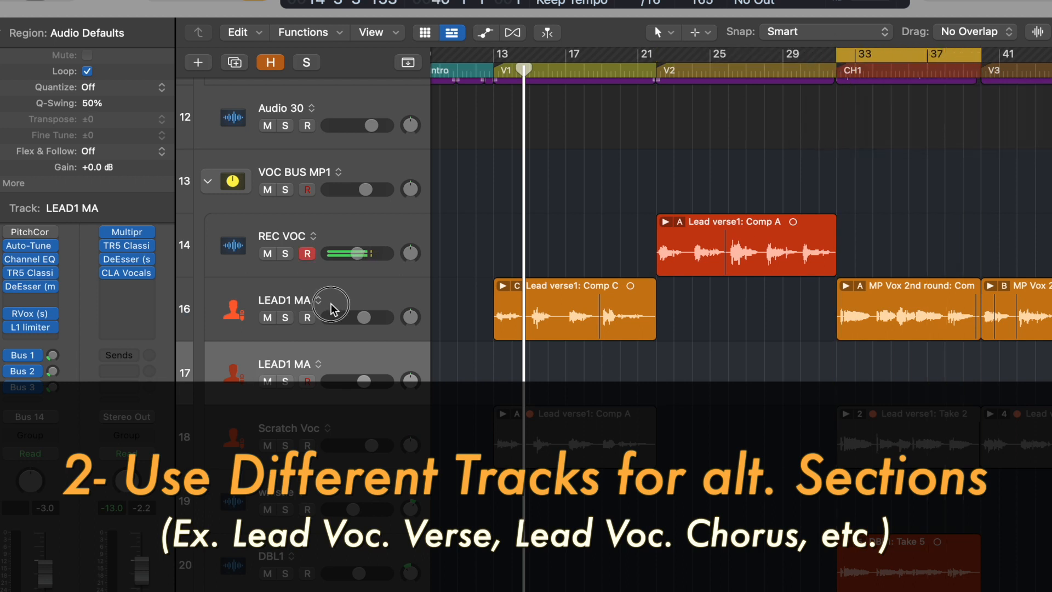
double_click(338, 359)
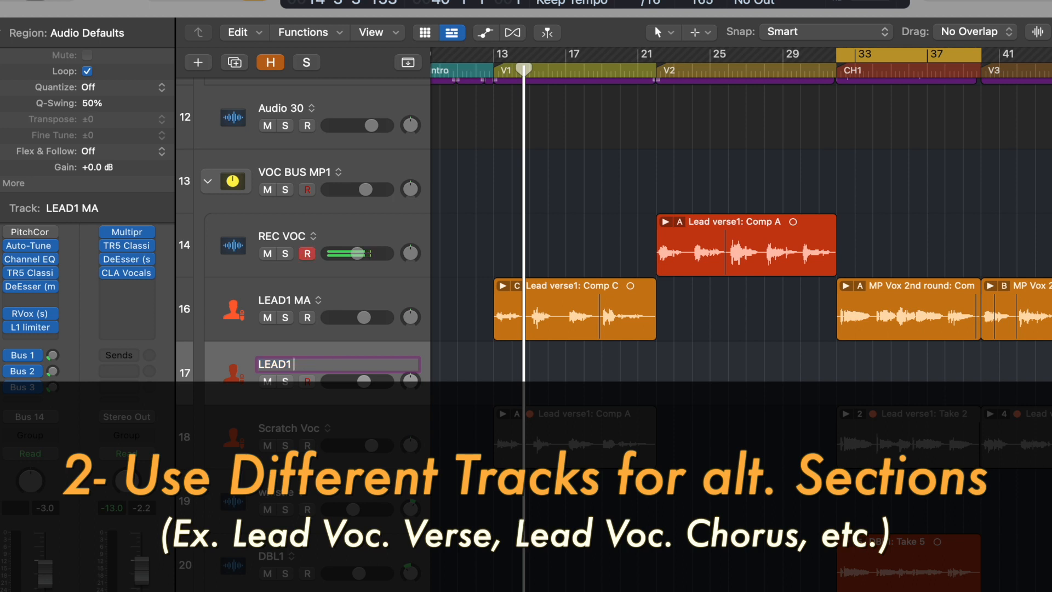
text(LEAD1 CH)
key(Return)
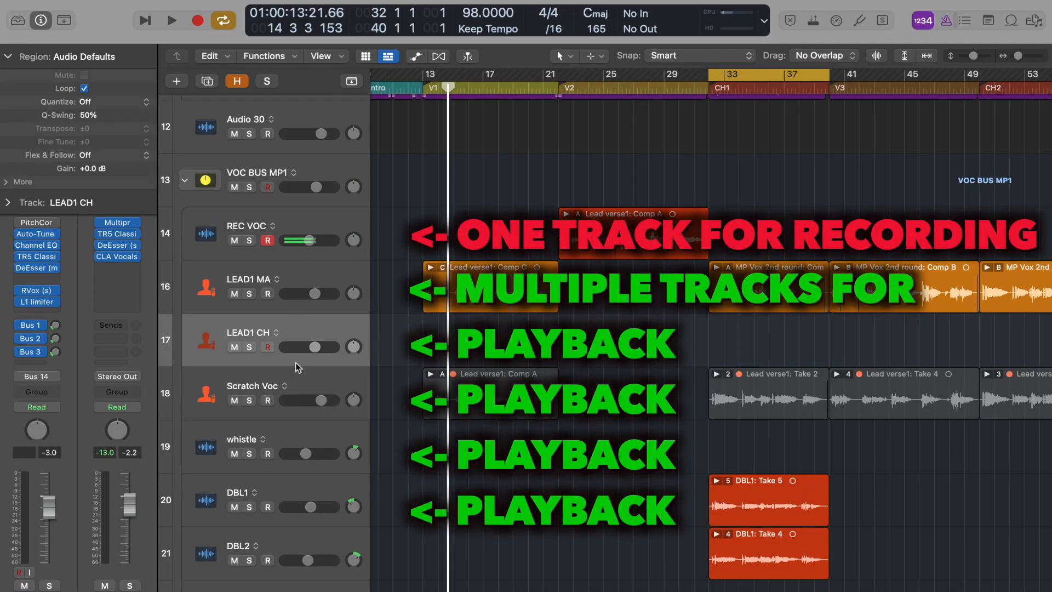
Step: Move the Lead verse1: Comp A region from REC VOC back down onto the LEAD1 MA track
scroll(283, 554, down, 2)
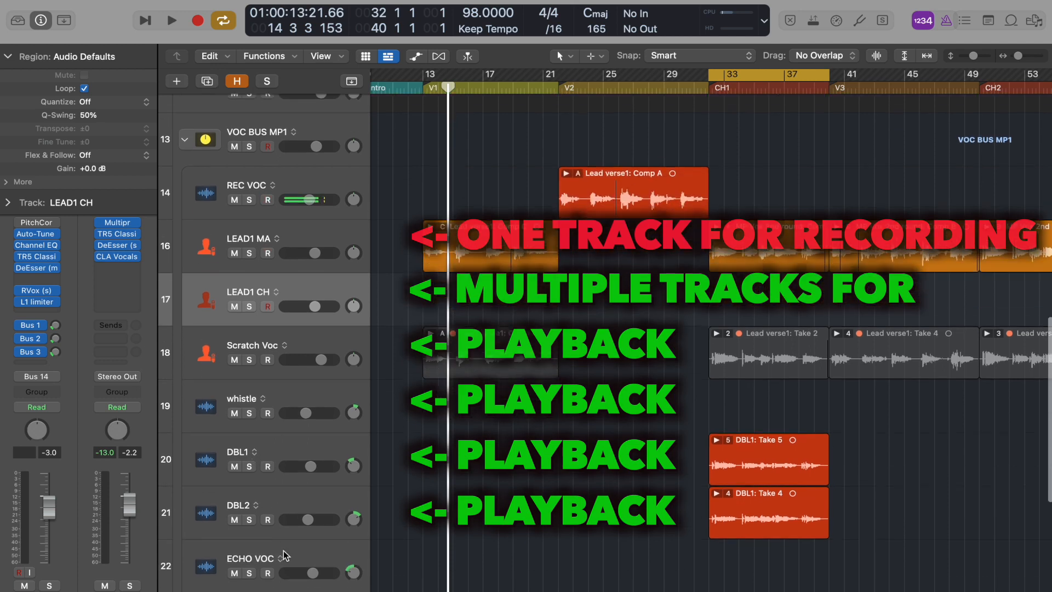
scroll(315, 558, up, 2)
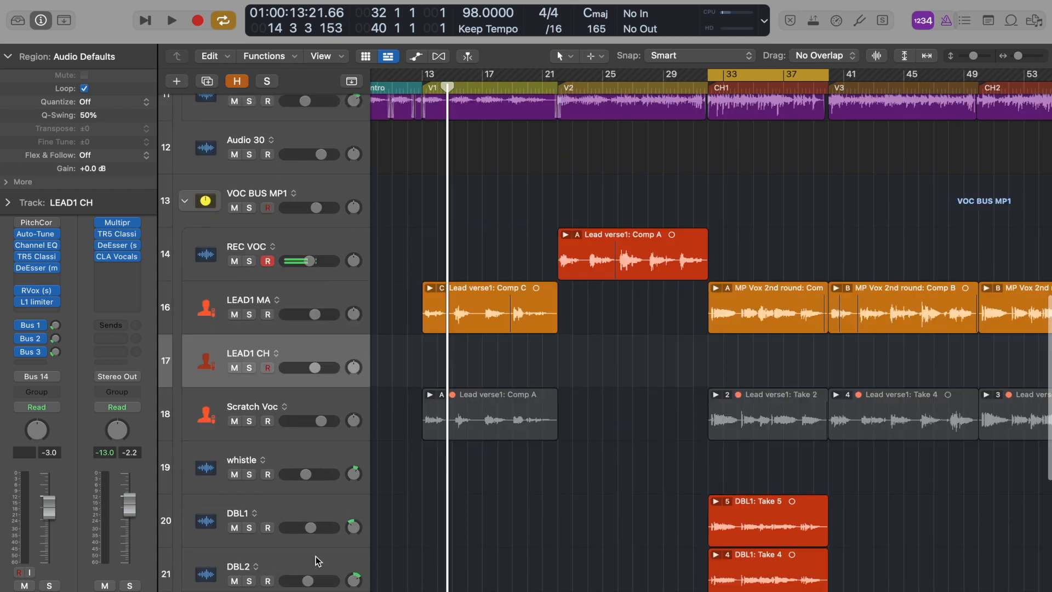
click(295, 235)
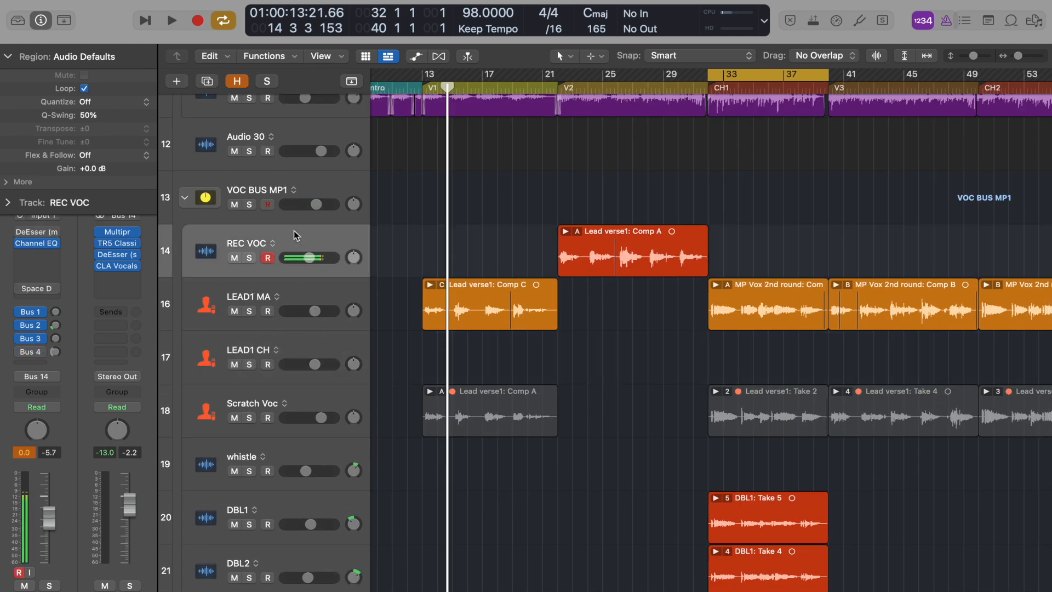
key(super+Right)
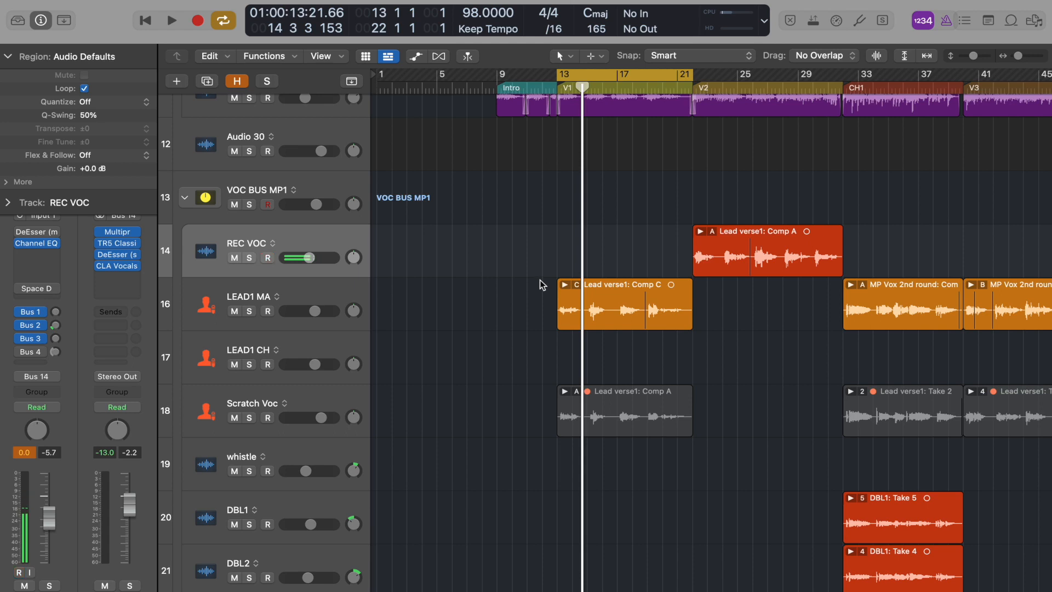
scroll(540, 285, up, 1)
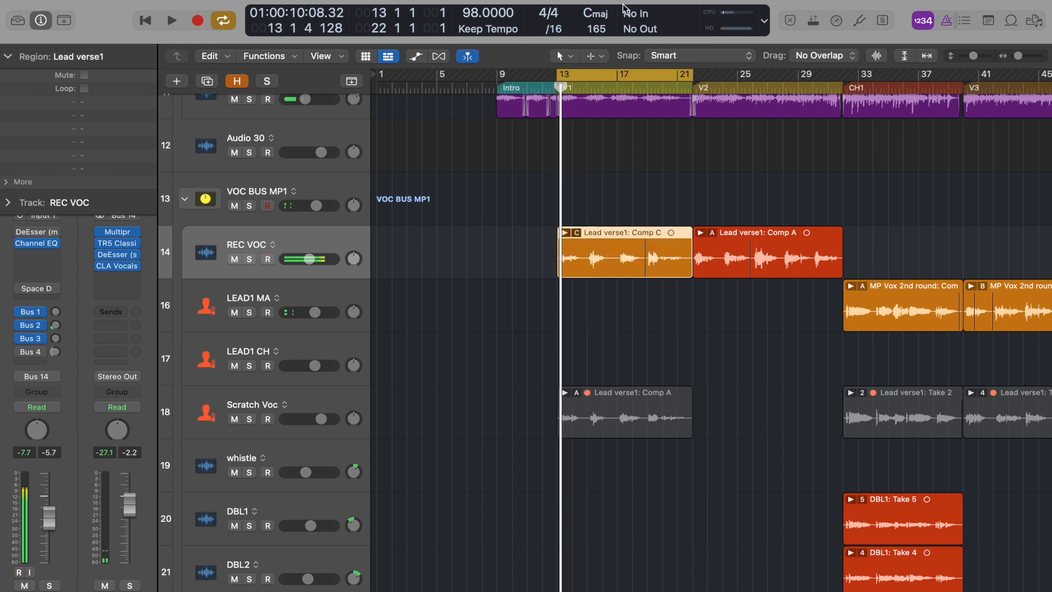
drag(745, 271, 747, 304)
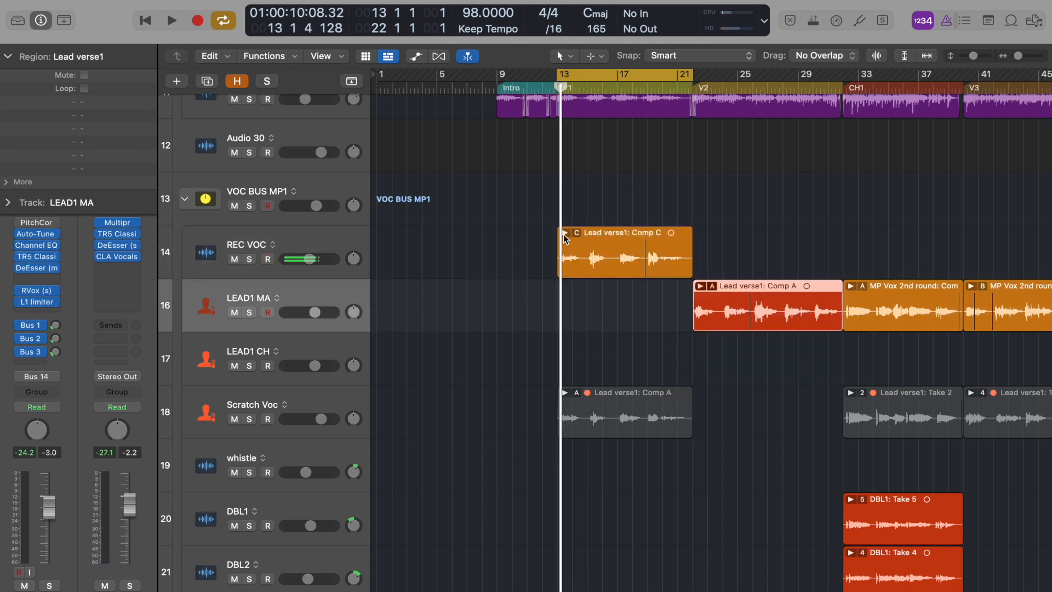
Step: Select the REC VOC track and record a short pass at the playhead, then stop
click(281, 248)
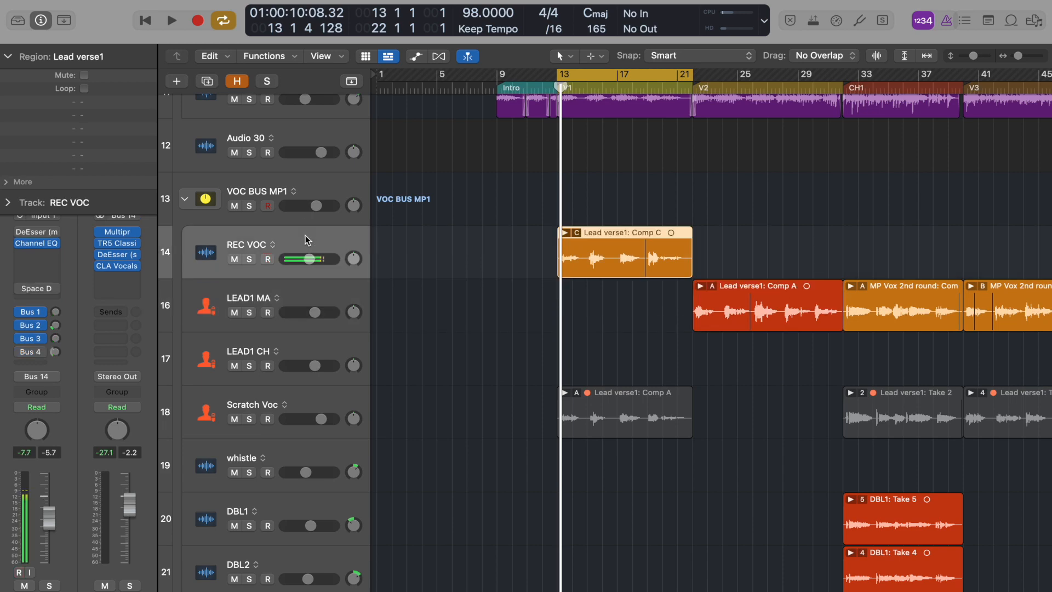
key(r)
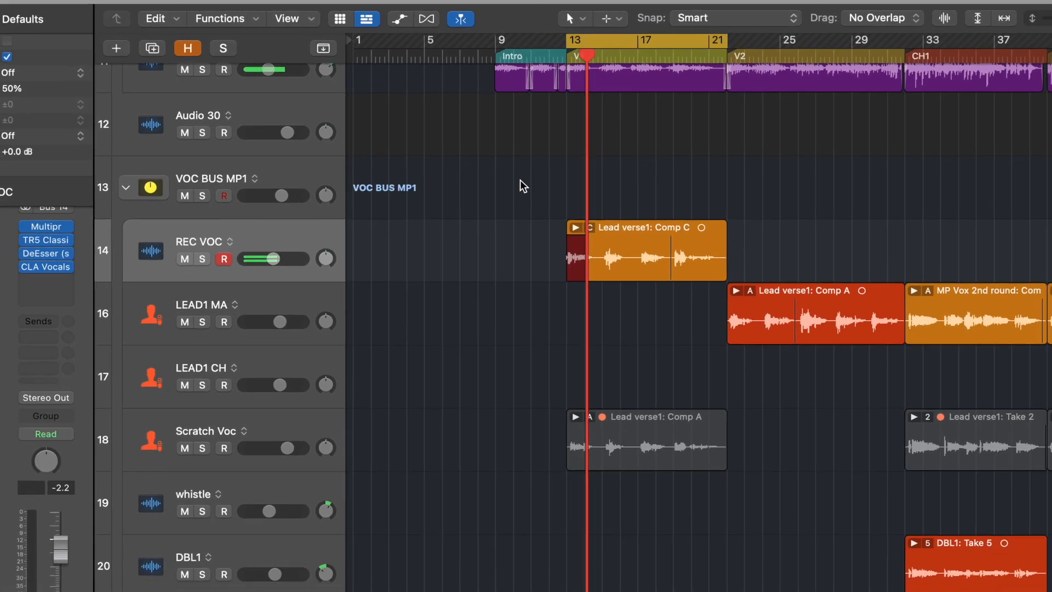
key(space)
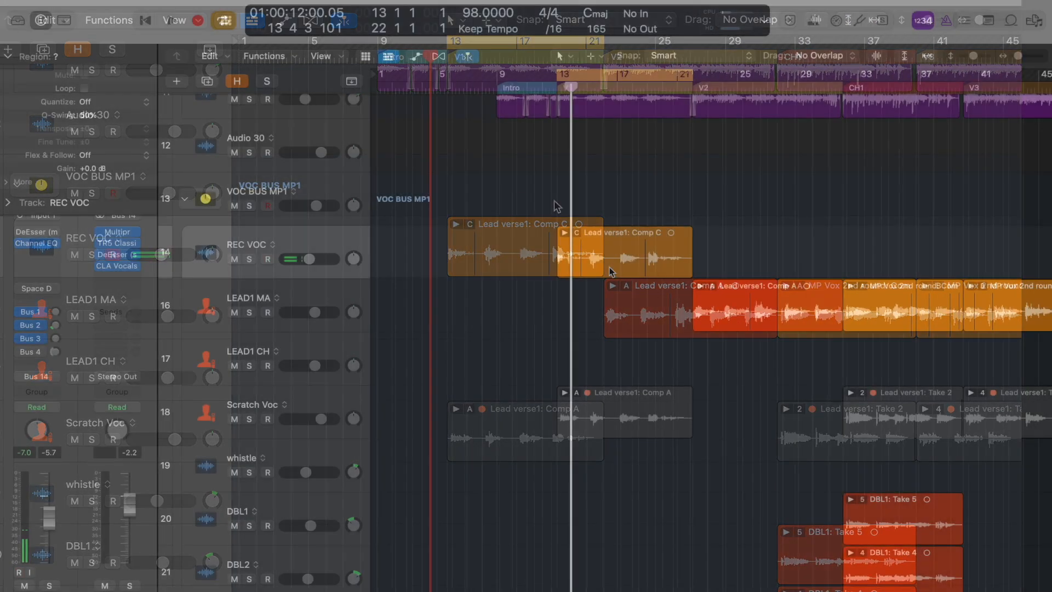
Step: Move the Lead verse1: Comp C region from REC VOC back down onto the LEAD1 MA track
drag(609, 271, 609, 324)
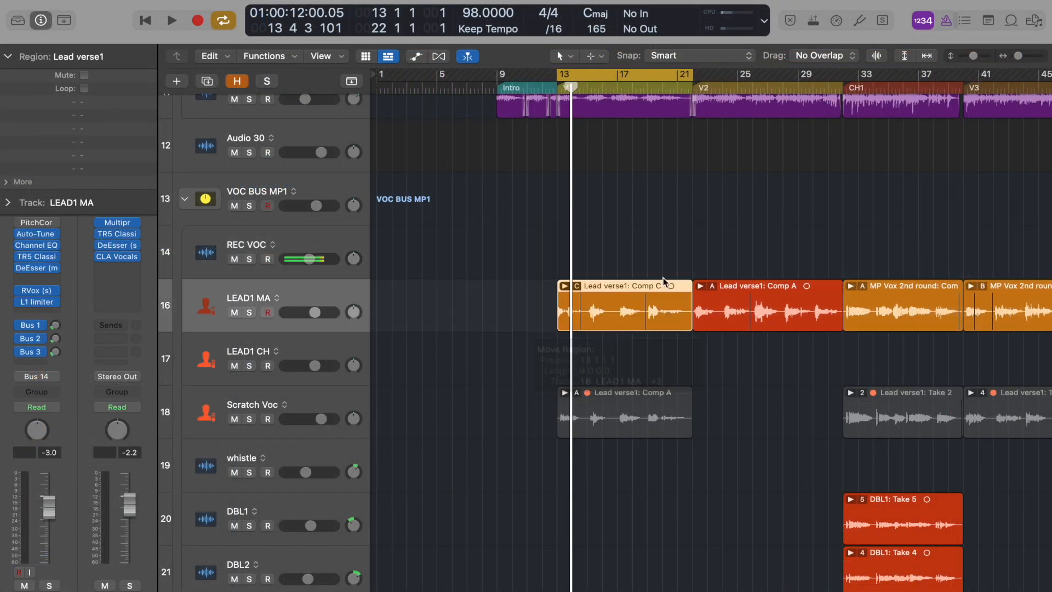
scroll(577, 307, right, 10)
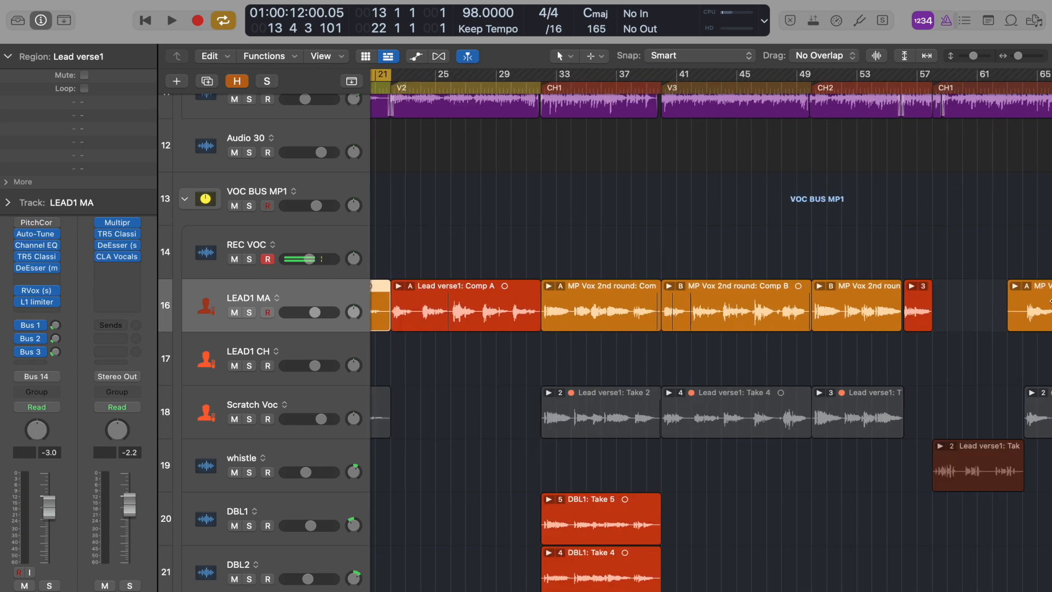
scroll(469, 221, left, 5)
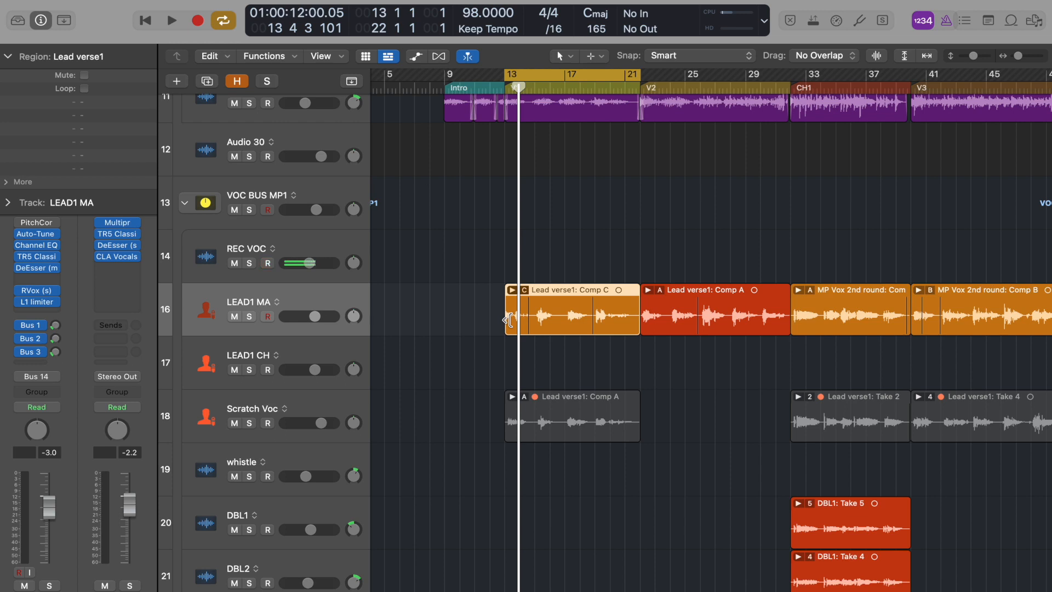
Step: Open the take folder of the Lead verse1: Comp C region on LEAD1 MA to show its takes
scroll(508, 319, right, 5)
click(329, 235)
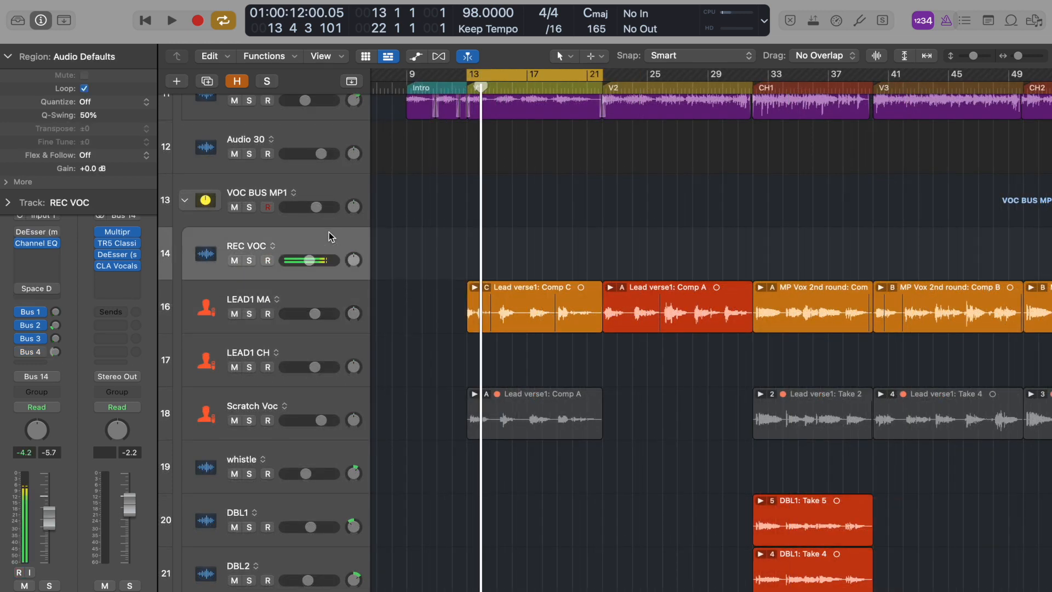
click(339, 299)
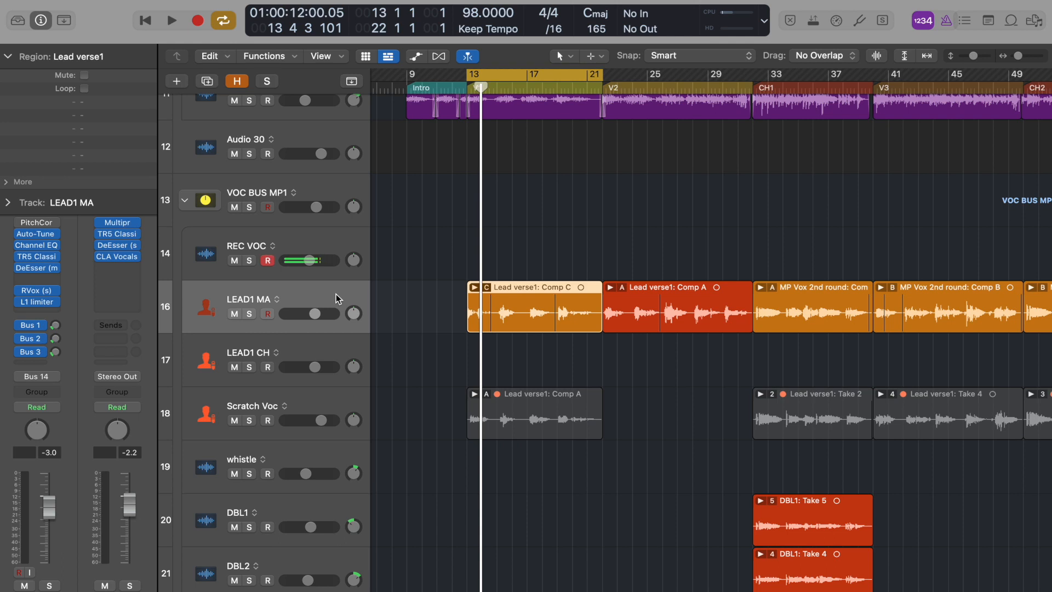
click(816, 322)
double_click(816, 322)
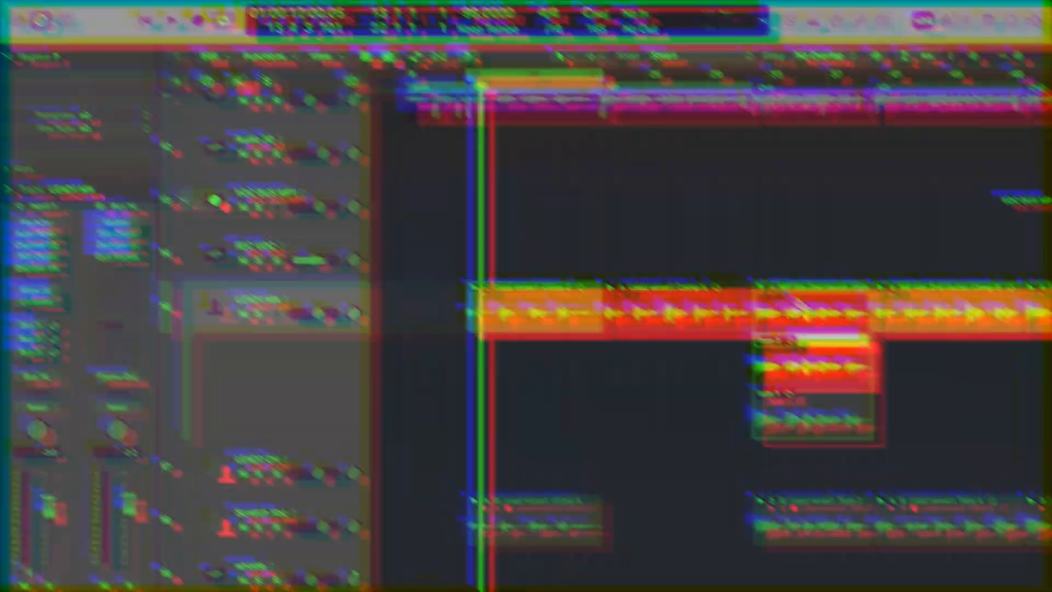
click(762, 288)
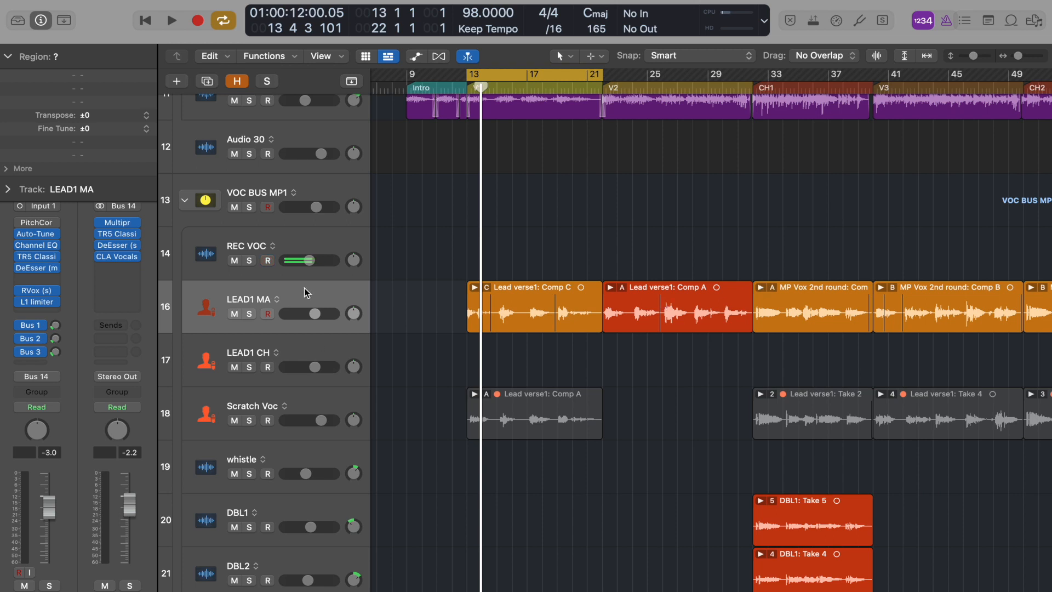
click(475, 288)
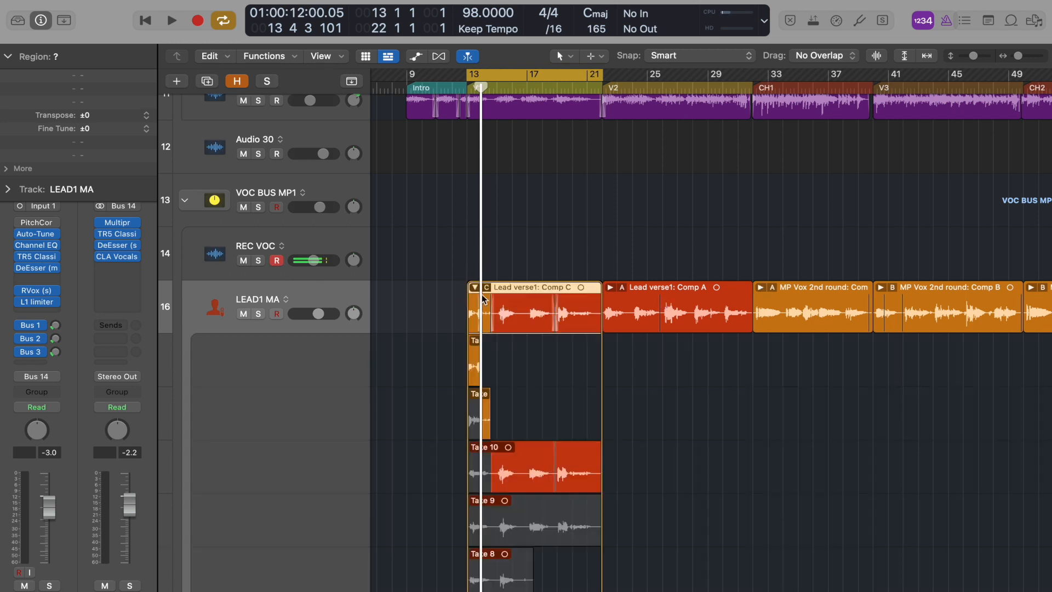
Step: Comp the verse by swiping short sections of Take 7 and Take 5 inside the Comp C take folder
scroll(542, 422, down, 5)
scroll(544, 423, up, 3)
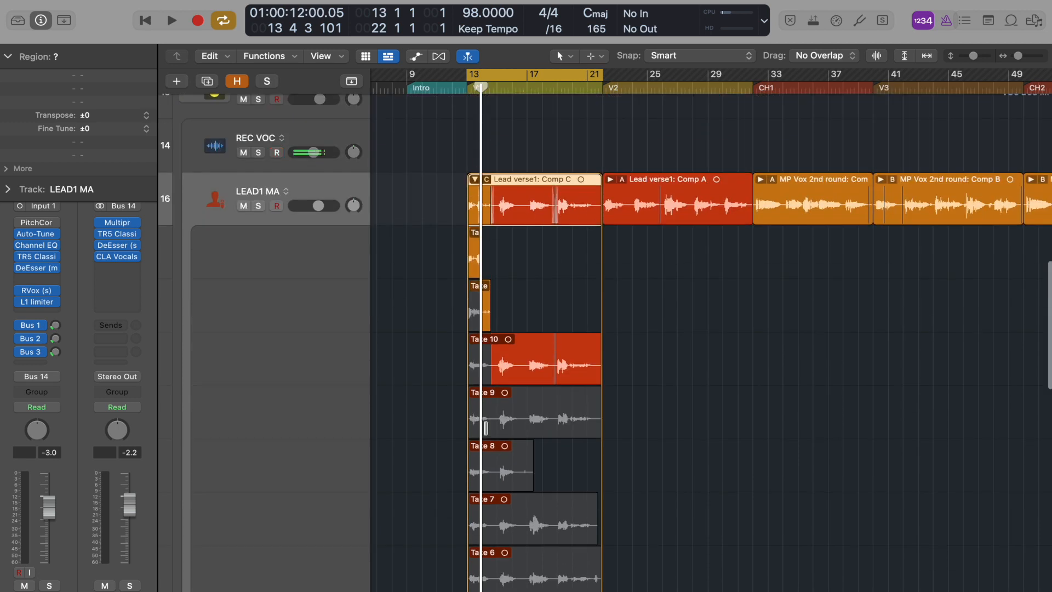
click(406, 252)
scroll(405, 252, down, 3)
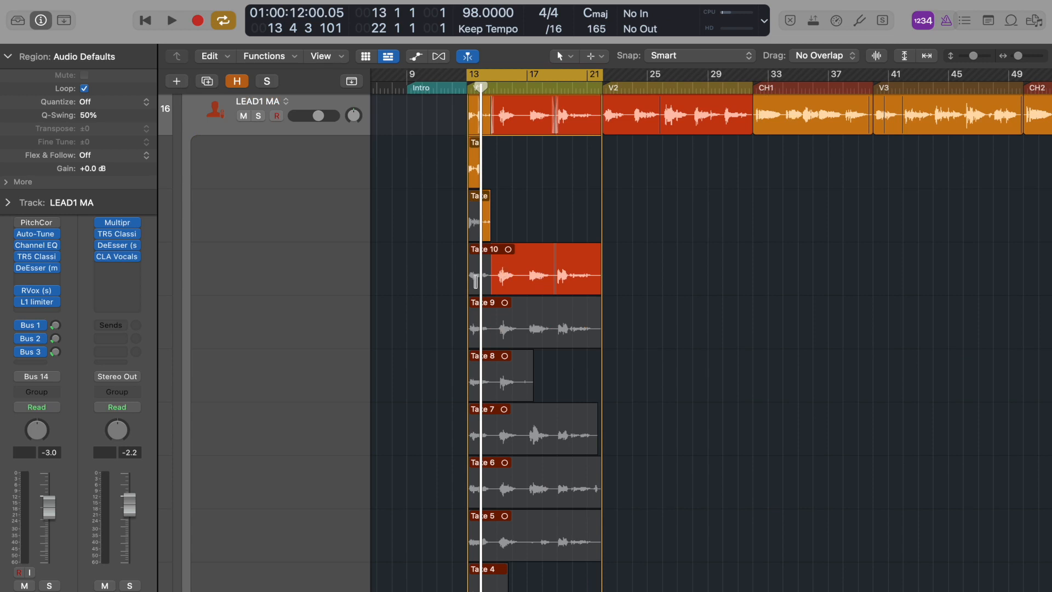
click(470, 290)
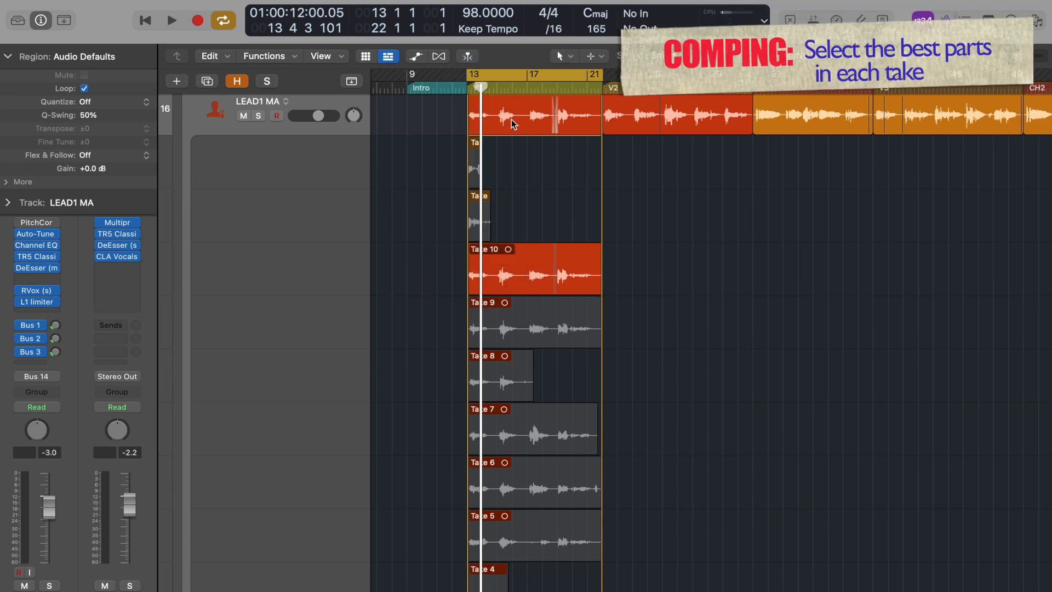
drag(524, 433, 548, 433)
scroll(537, 480, down, 2)
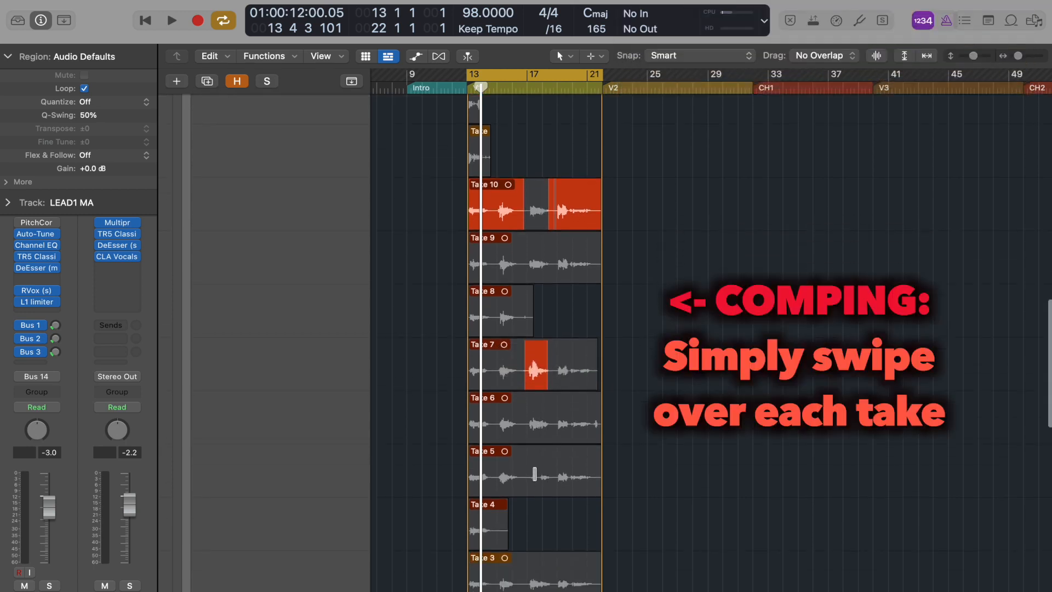
drag(534, 474, 551, 474)
drag(531, 376, 525, 374)
scroll(635, 281, up, 5)
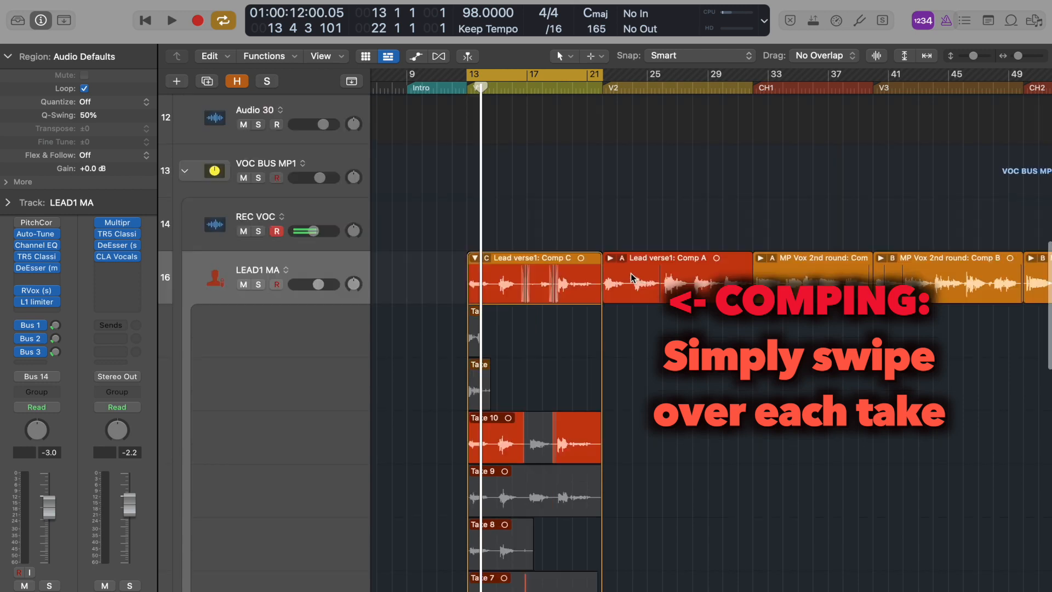
Step: Open the Comp A take folder, then select the following take folders and open them too
double_click(633, 276)
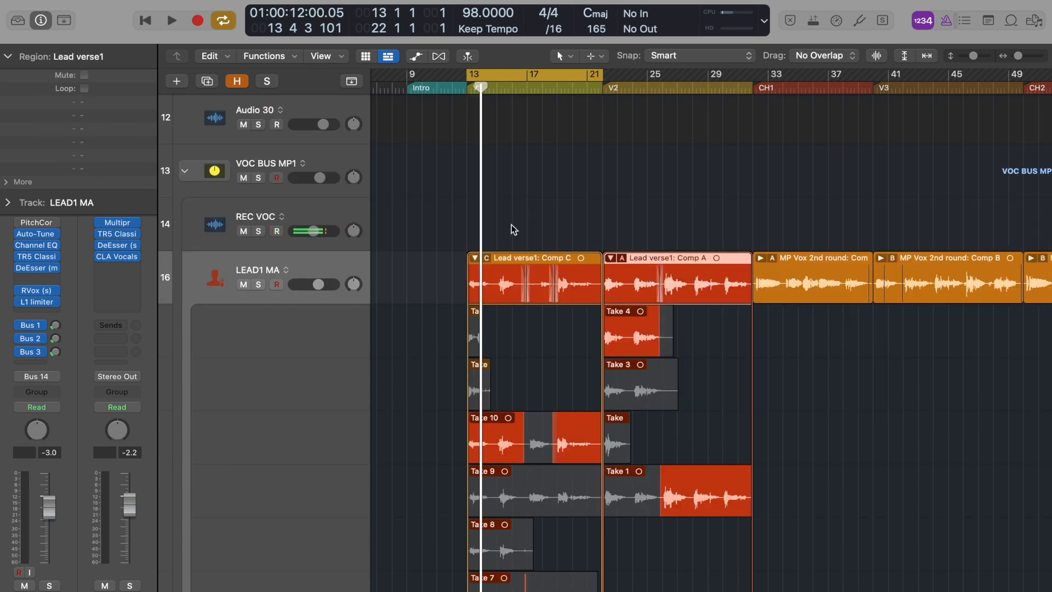
drag(510, 225, 1033, 273)
double_click(962, 282)
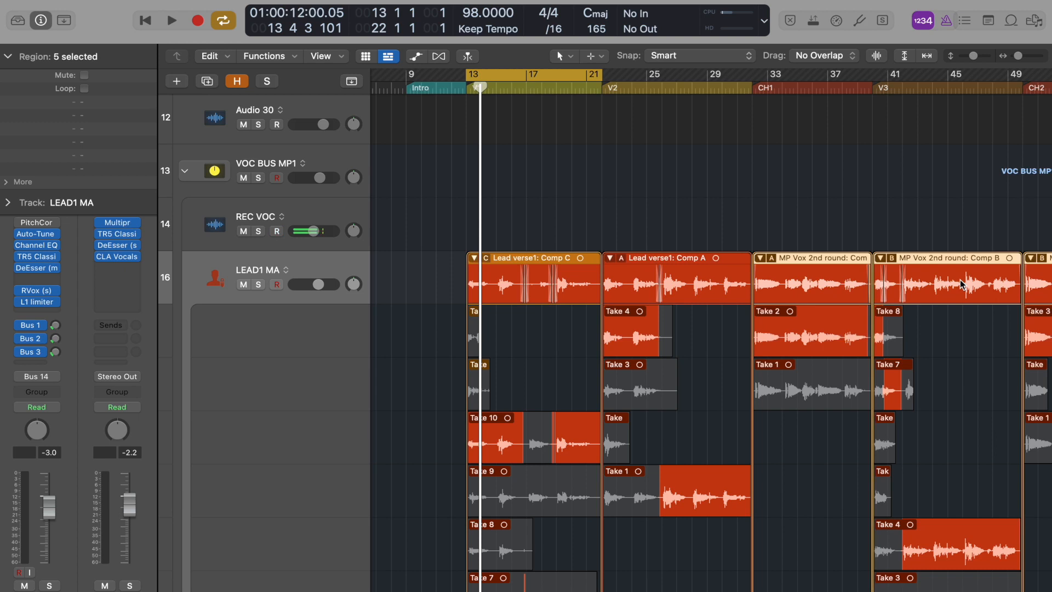
Step: Add the Input Monitoring button to the track headers through the track header components
scroll(962, 284, down, 5)
scroll(962, 284, right, 3)
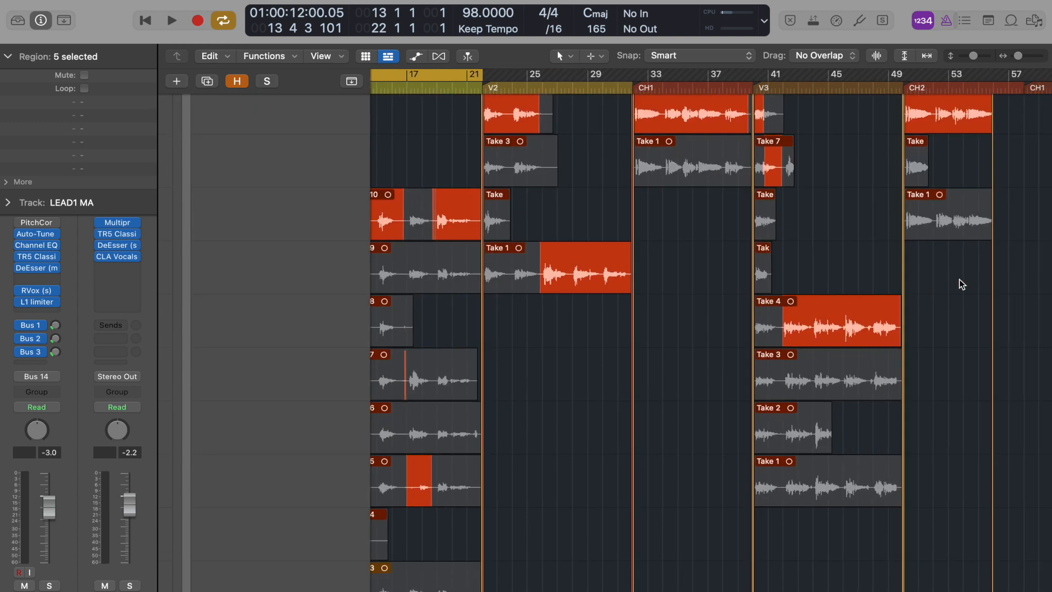
ctrl+alt+click(852, 258)
drag(435, 297, 929, 475)
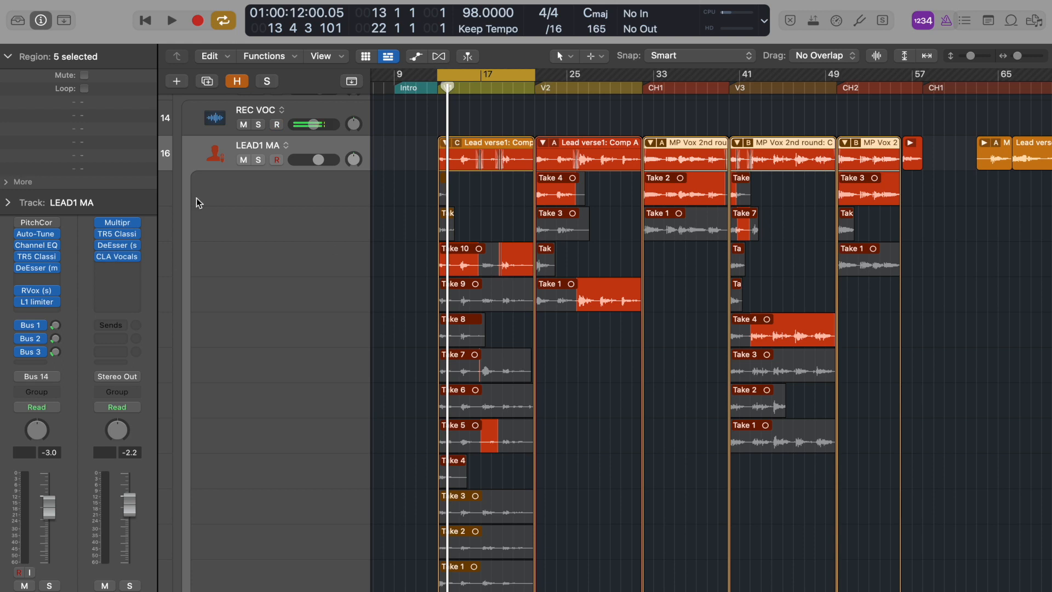
right_click(315, 148)
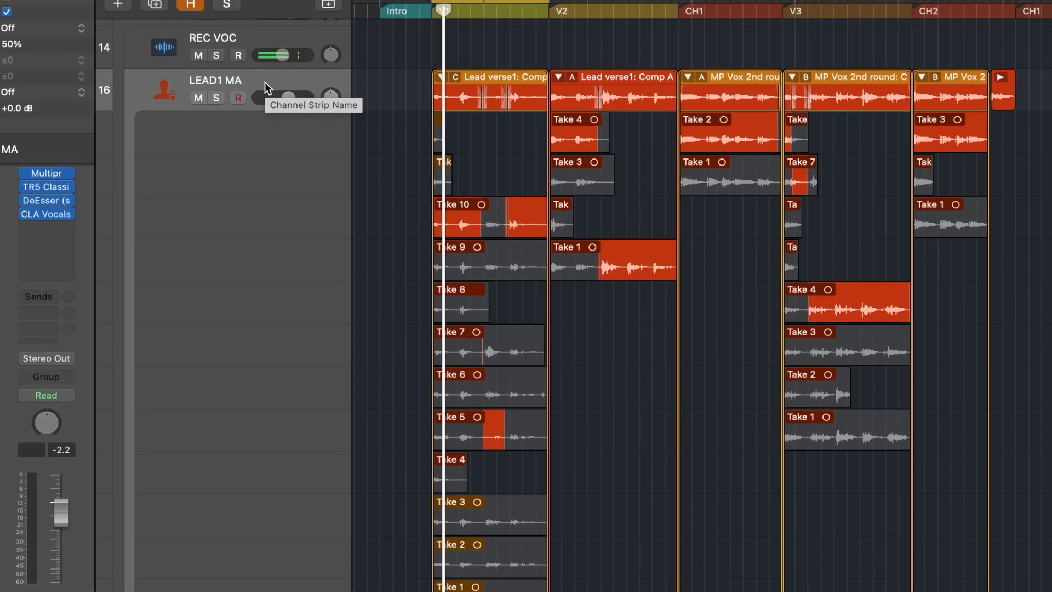
ctrl+click(264, 81)
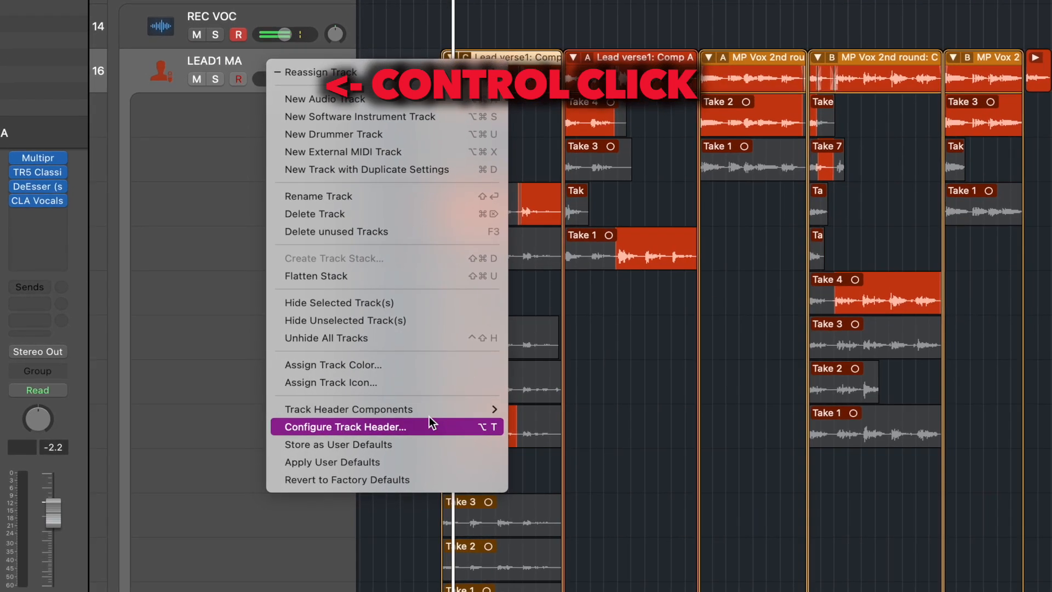
mouse_move(429, 412)
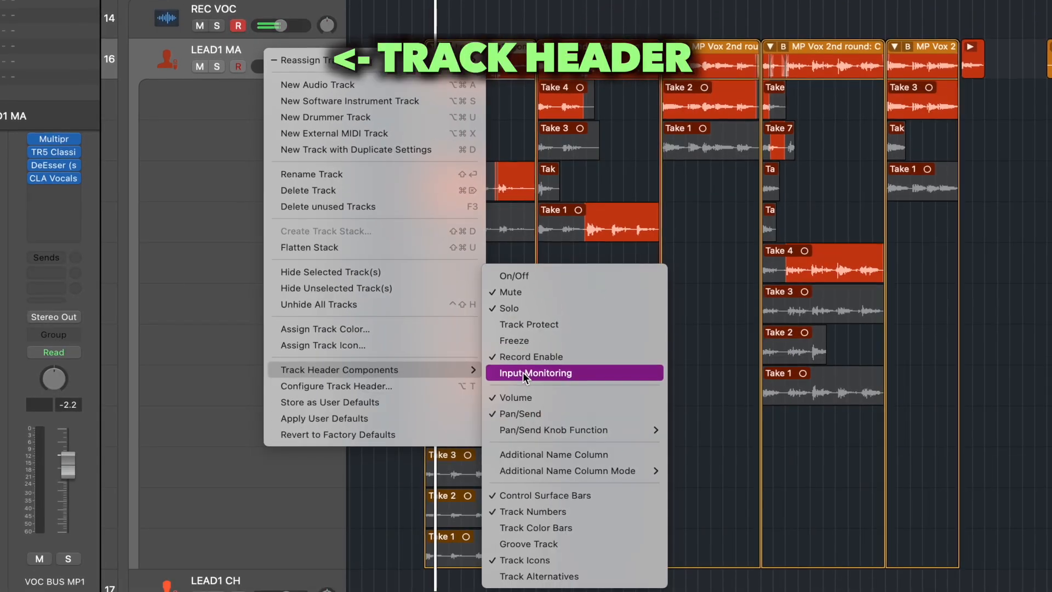
click(523, 372)
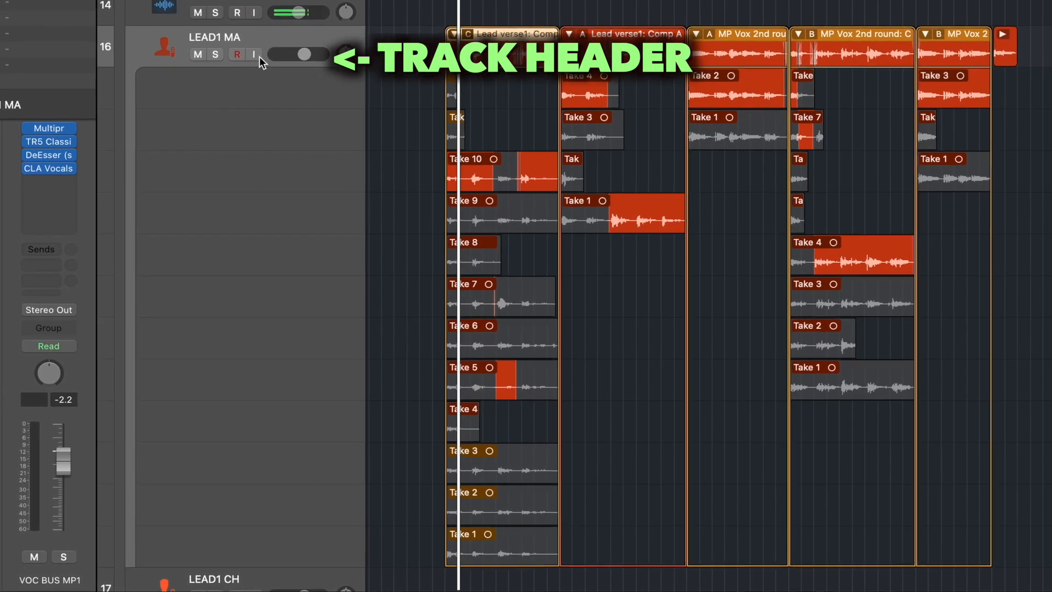
Step: Enable Track Alternatives in the track header components
right_click(288, 37)
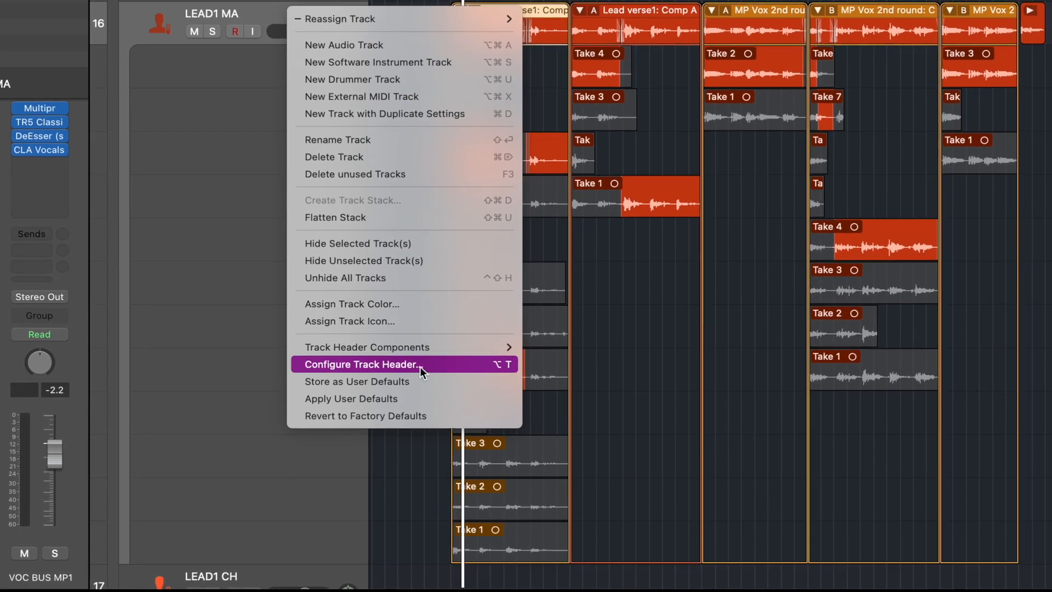
mouse_move(422, 350)
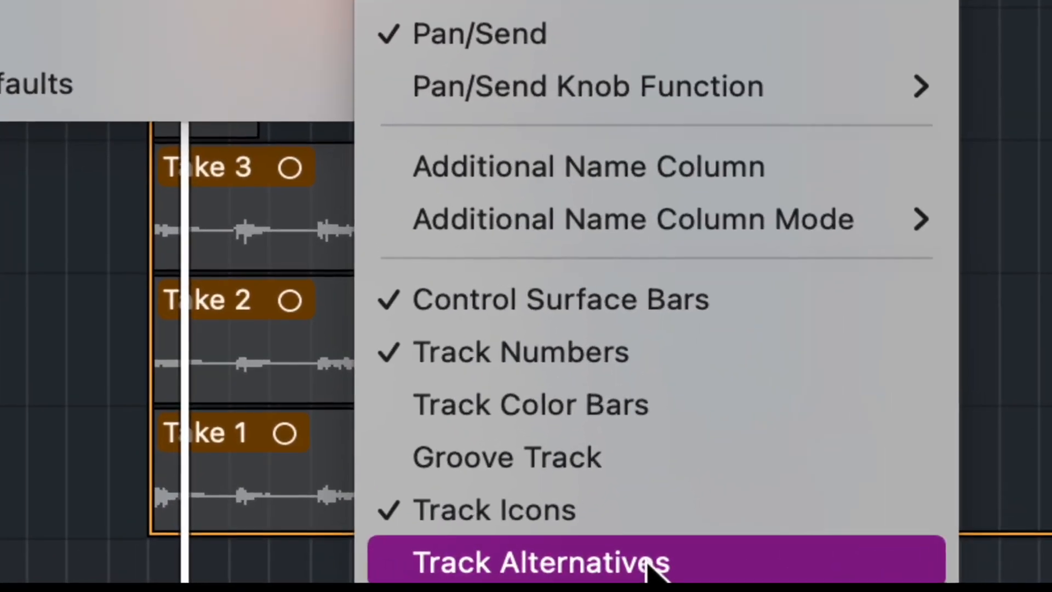
click(652, 564)
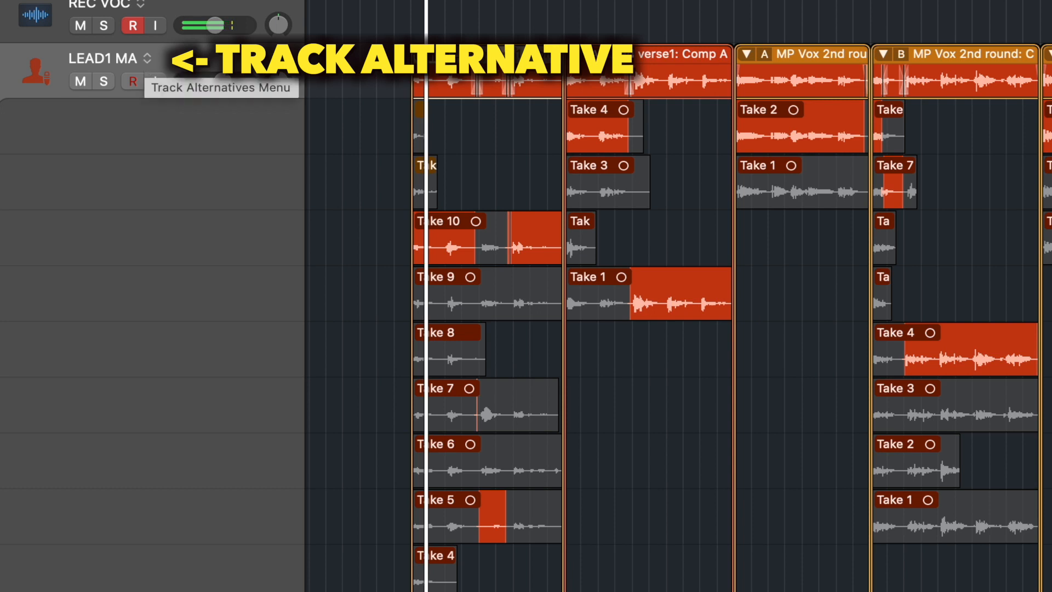
Step: Duplicate the current track alternative of LEAD1 MA and check the list of alternatives
click(148, 59)
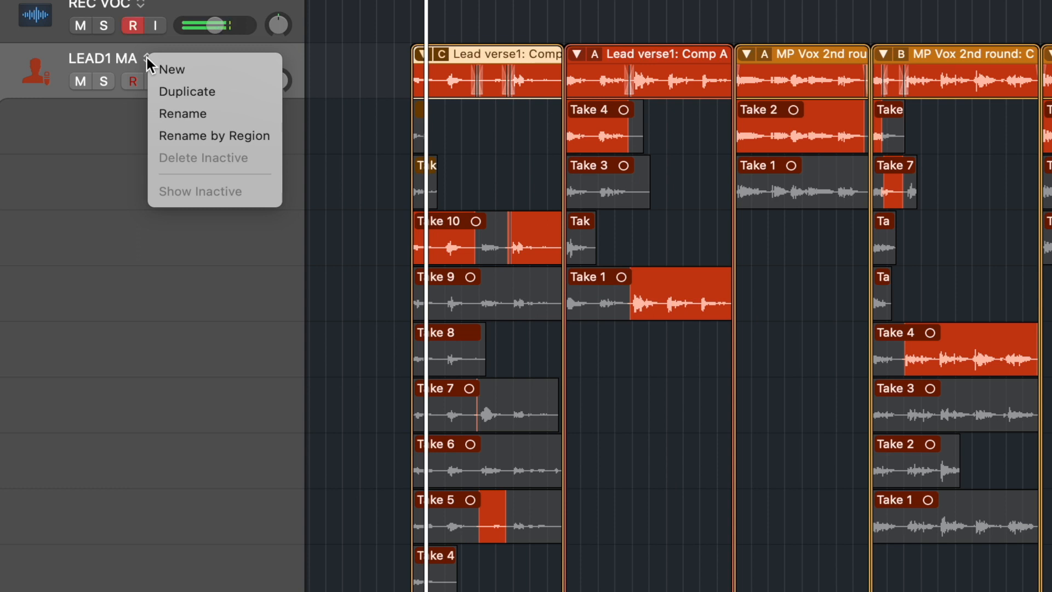
click(183, 89)
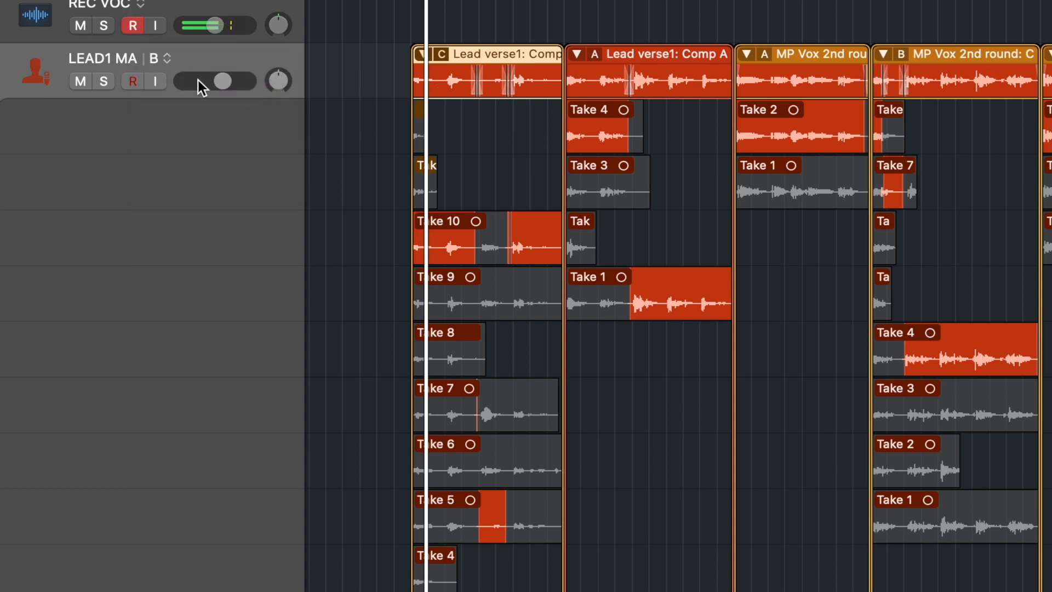
click(174, 60)
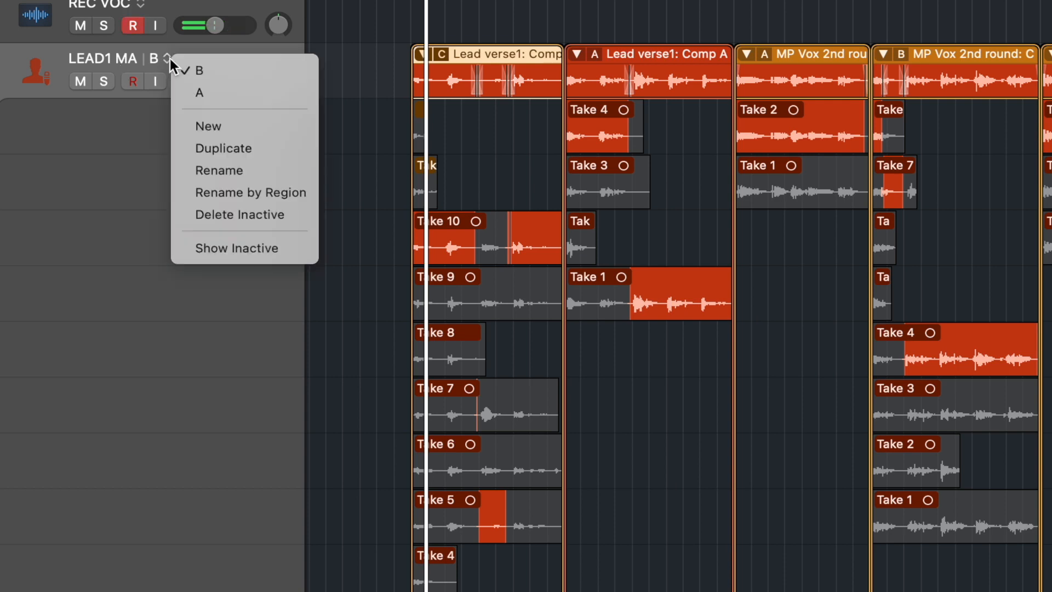
click(383, 48)
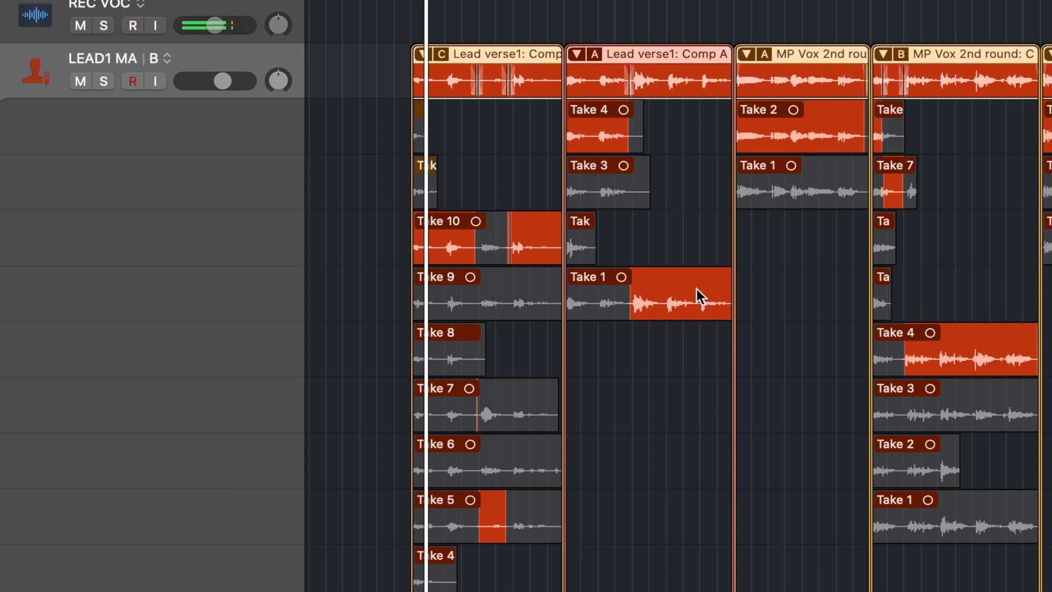
Step: Color Take 1 purple and Take 4 blue inside the Lead verse1: Comp A take folder
click(679, 296)
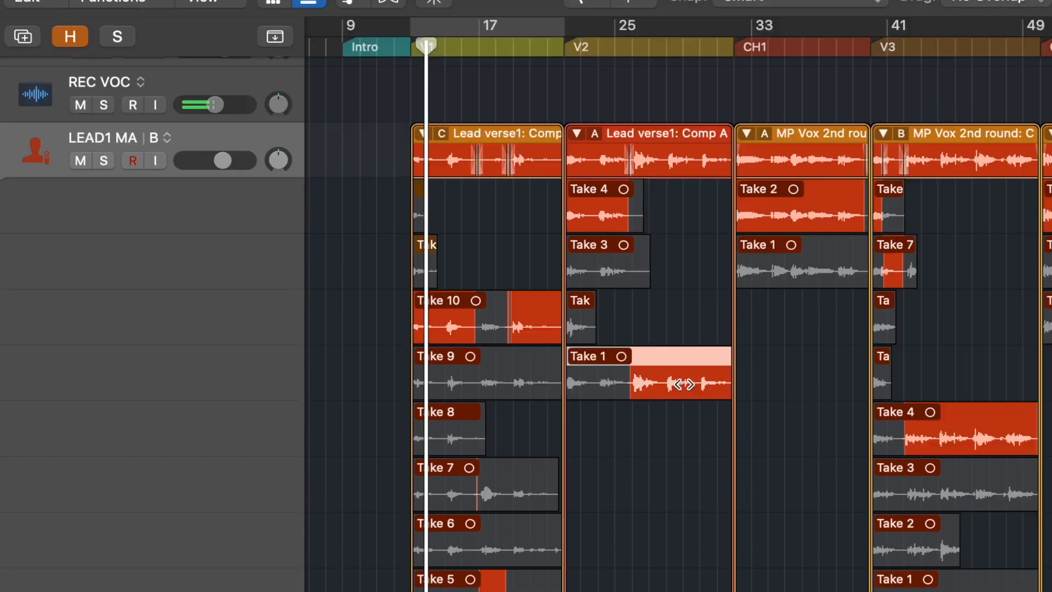
key(alt+c)
click(533, 74)
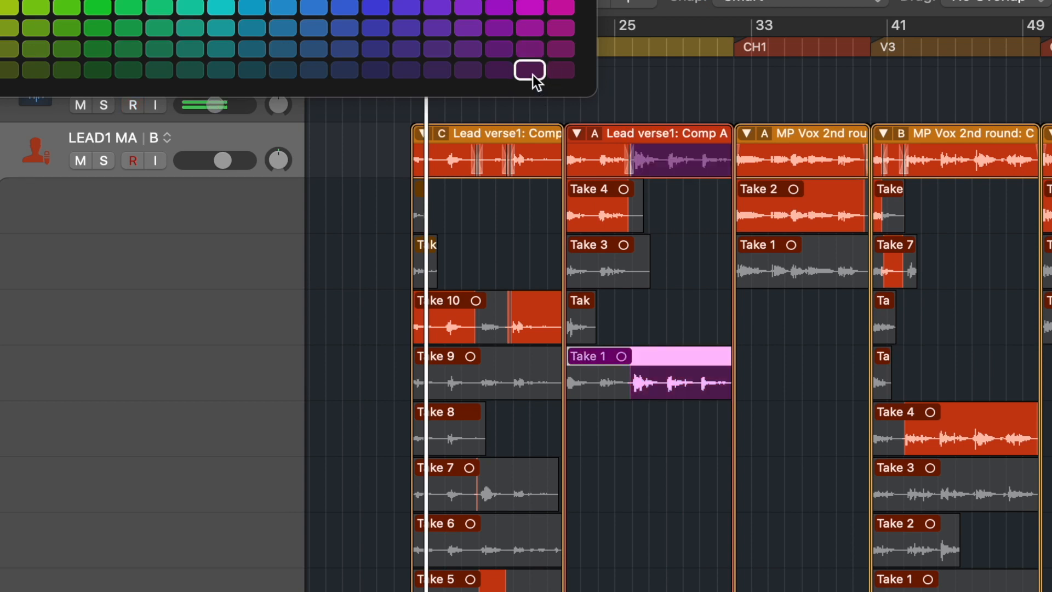
click(600, 213)
click(345, 70)
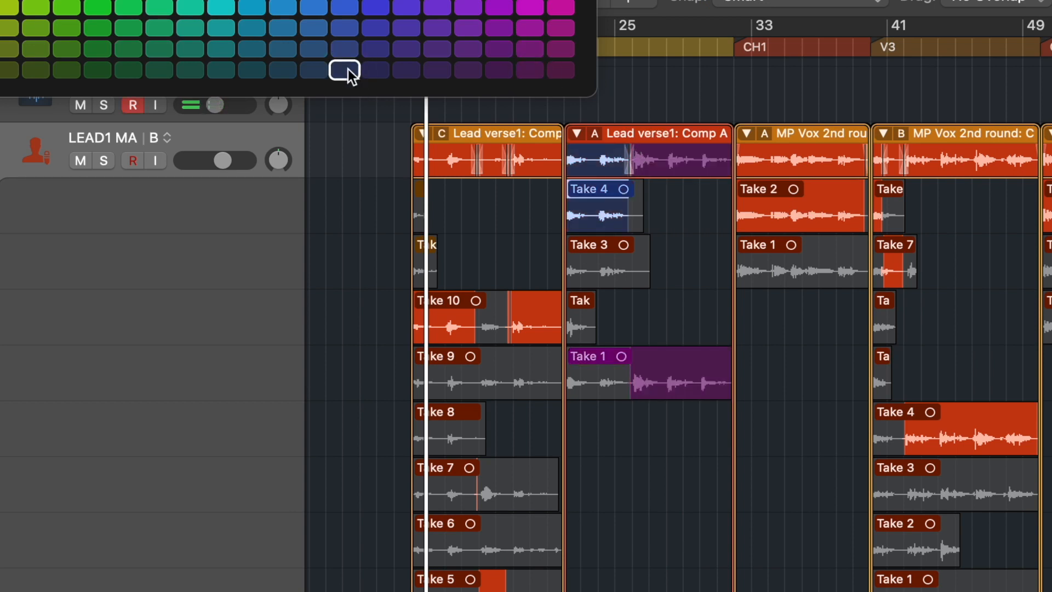
Step: Flatten the Comp A take folder, then undo the flatten
click(587, 133)
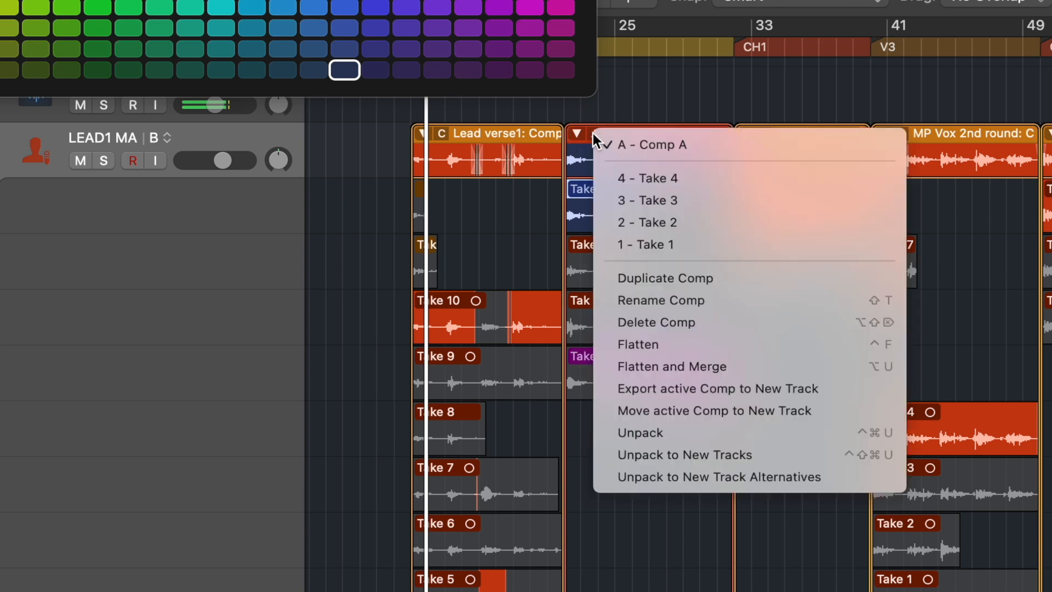
click(662, 345)
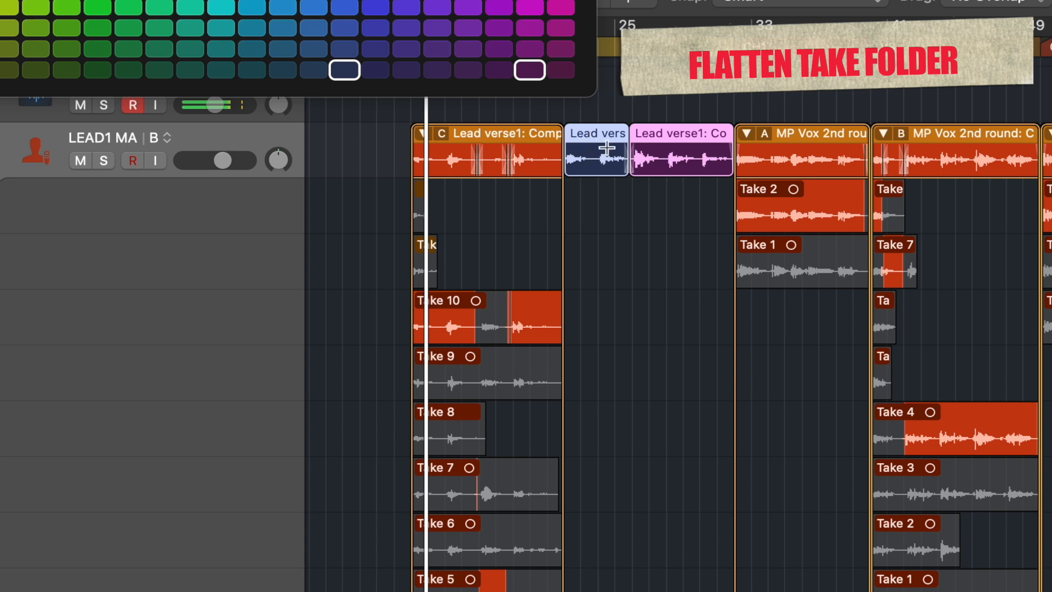
key(super+z)
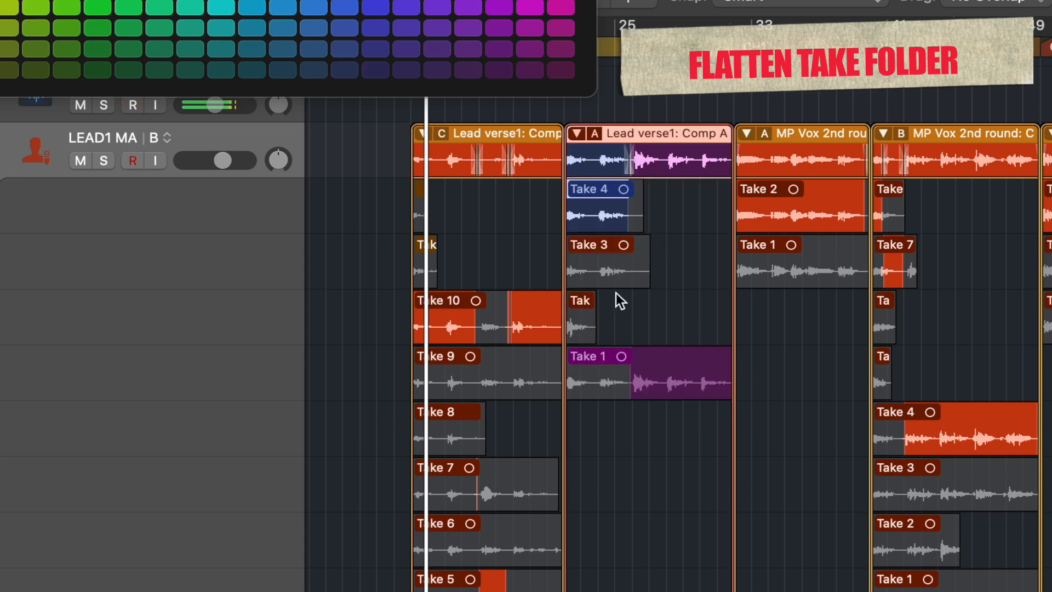
Step: Select all take folders on the LEAD1 MA track's B alternative and flatten them
drag(366, 142, 1051, 148)
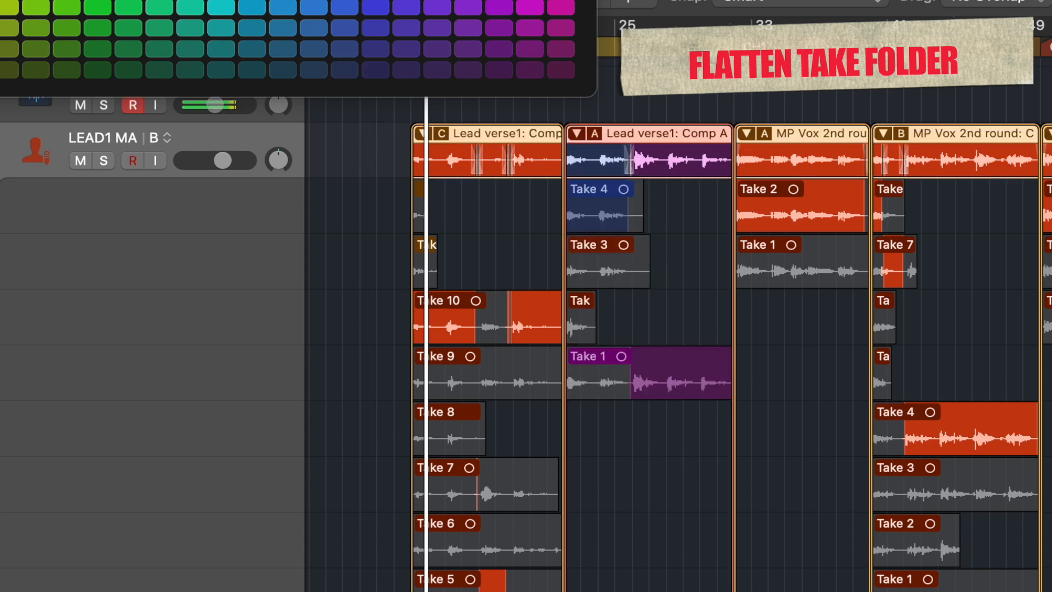
click(446, 137)
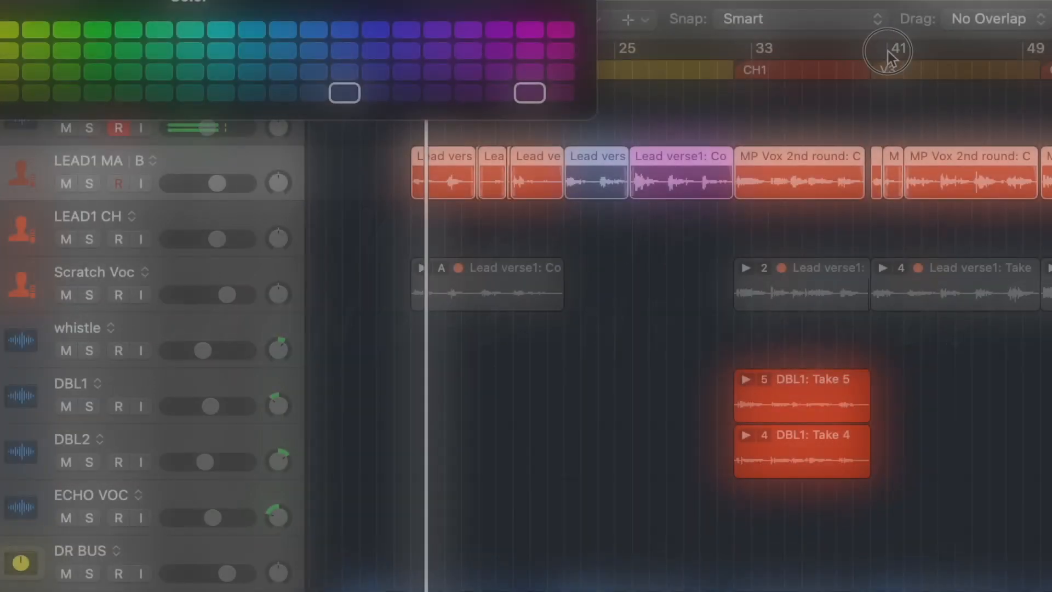
drag(887, 50, 1030, 50)
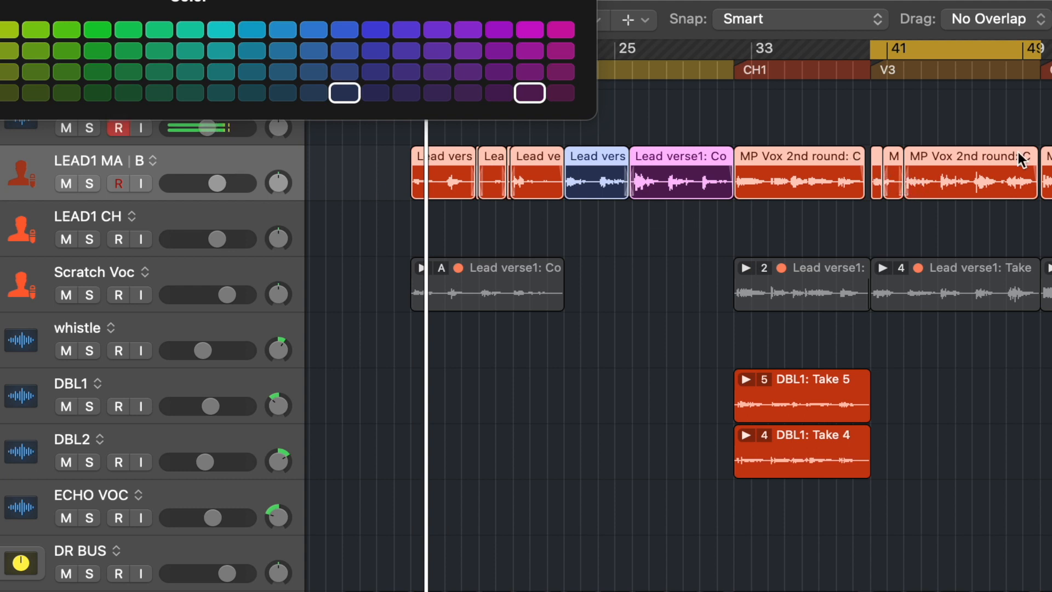
click(901, 117)
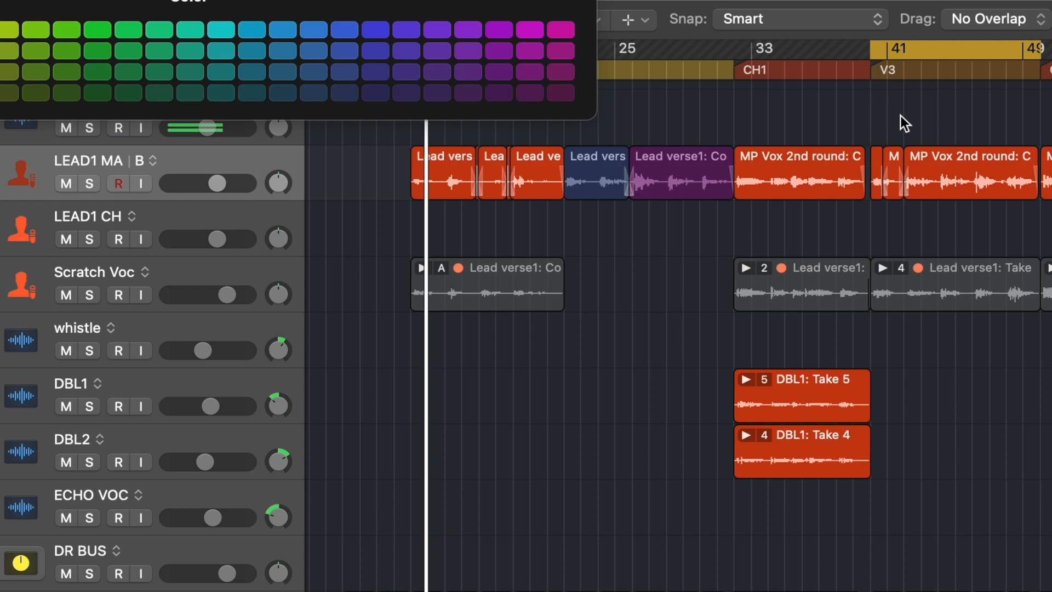
Step: Switch LEAD1 MA to track alternative A and back to alternative B to compare them
click(156, 160)
click(177, 196)
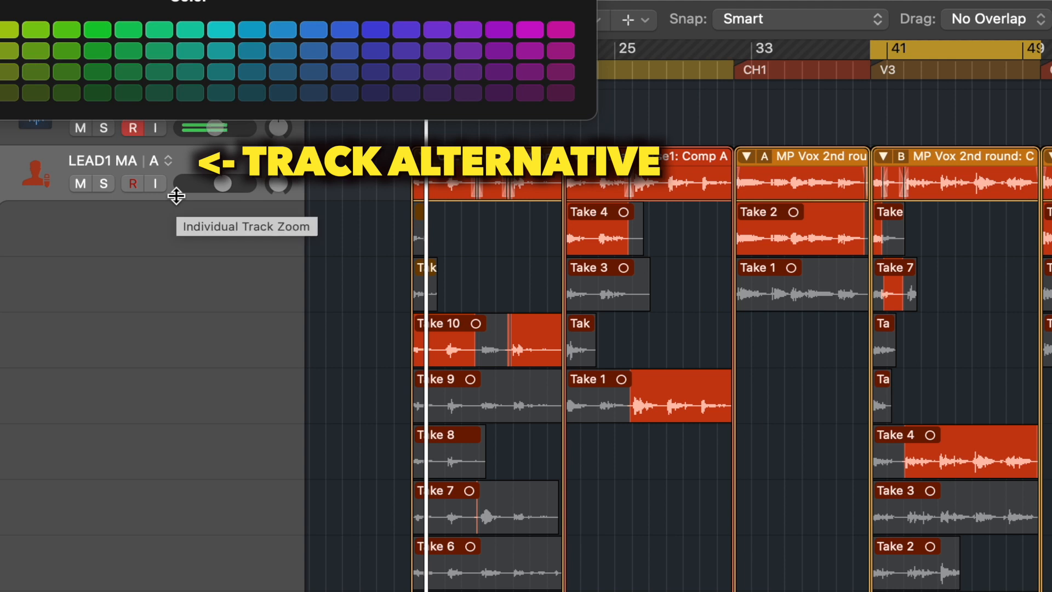
click(162, 161)
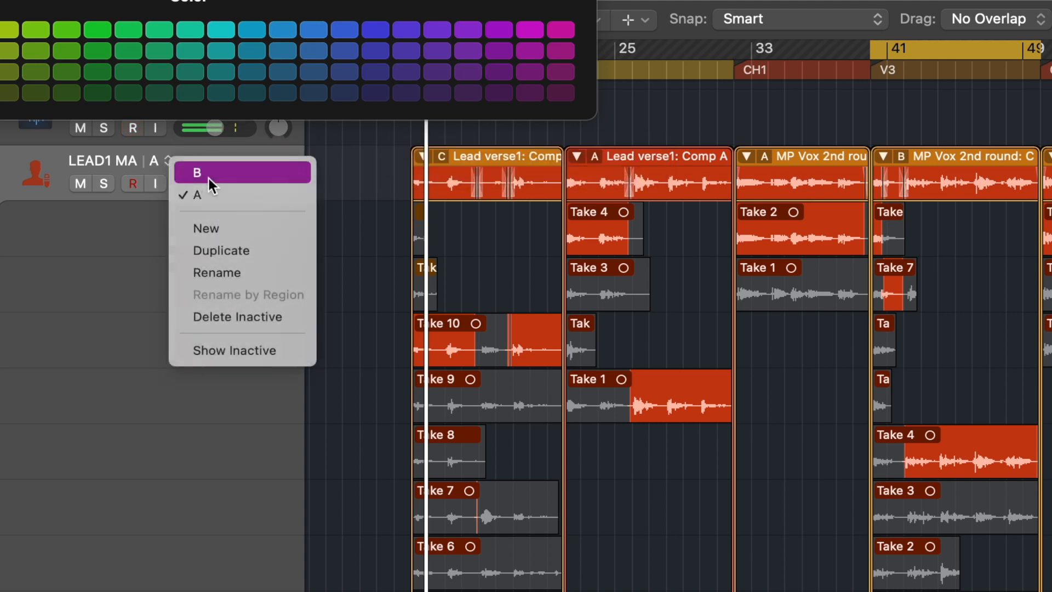
click(209, 179)
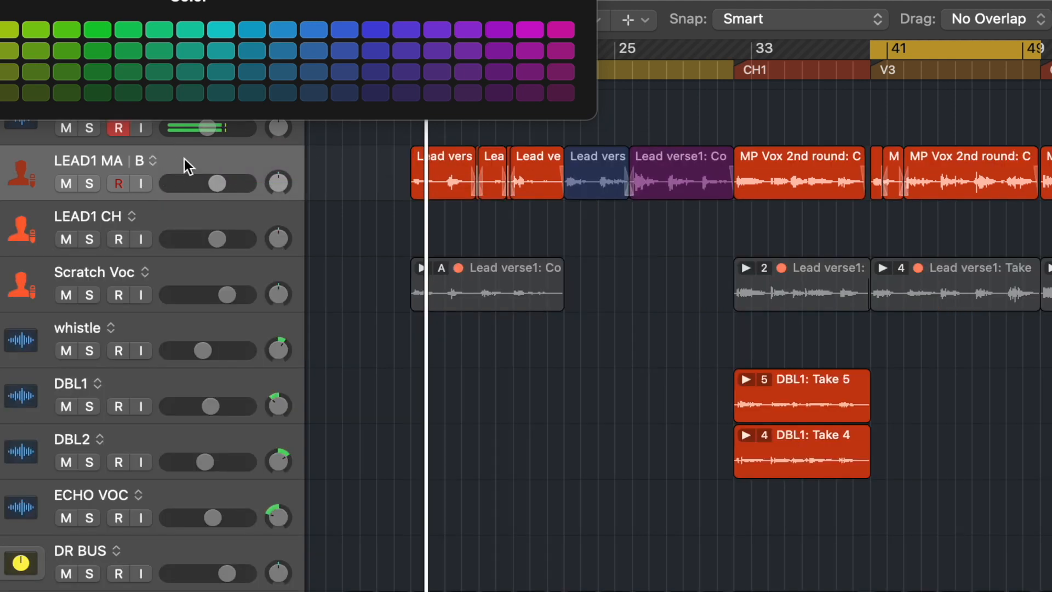
Step: Show inactive alternatives, delete the flattened MP Vox 2nd round region on B, and copy alternative A's take folder into its place
click(153, 161)
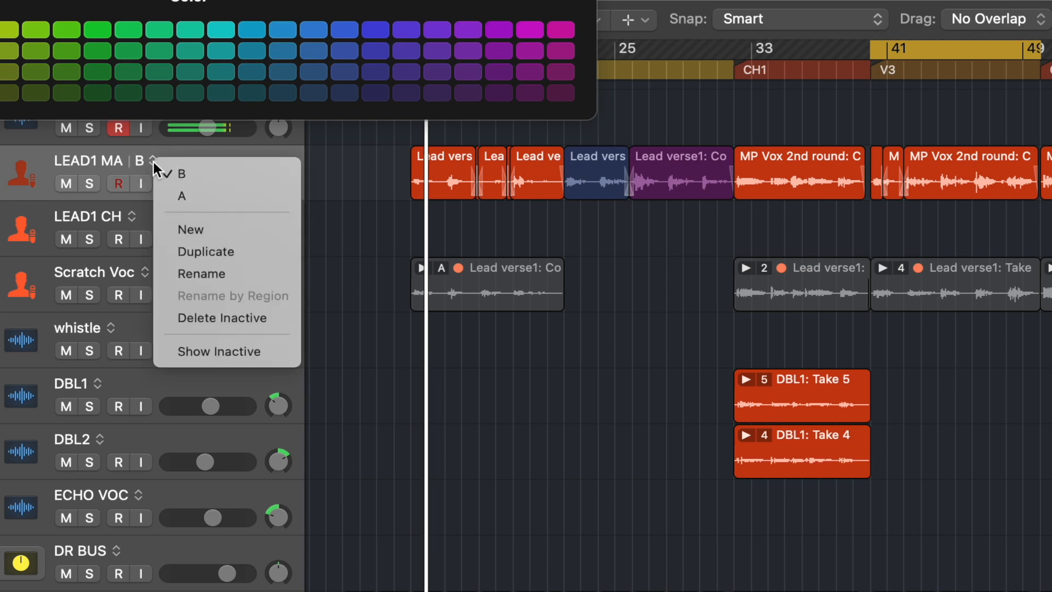
click(202, 351)
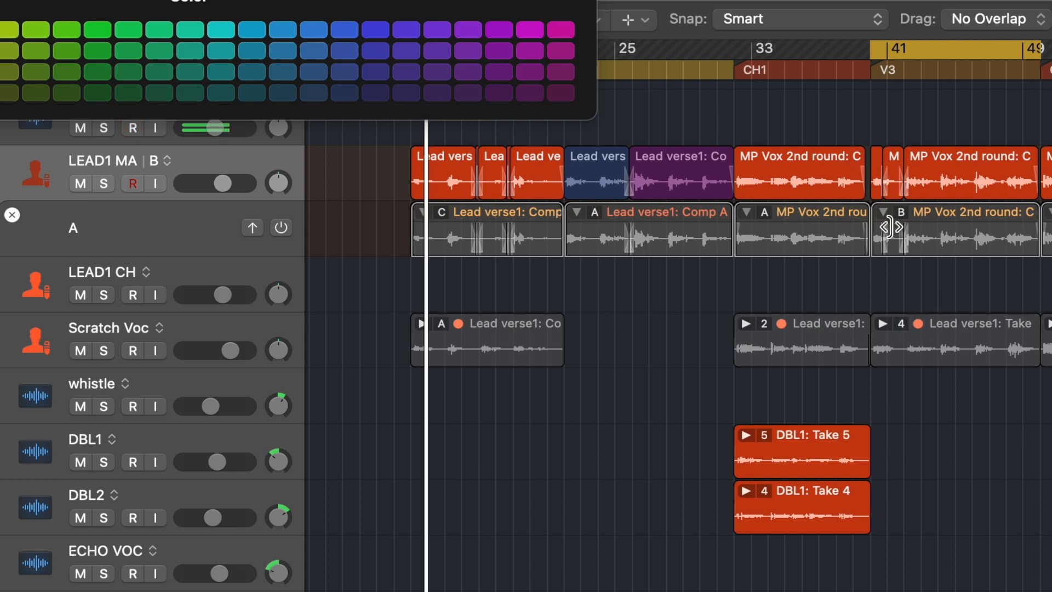
click(801, 188)
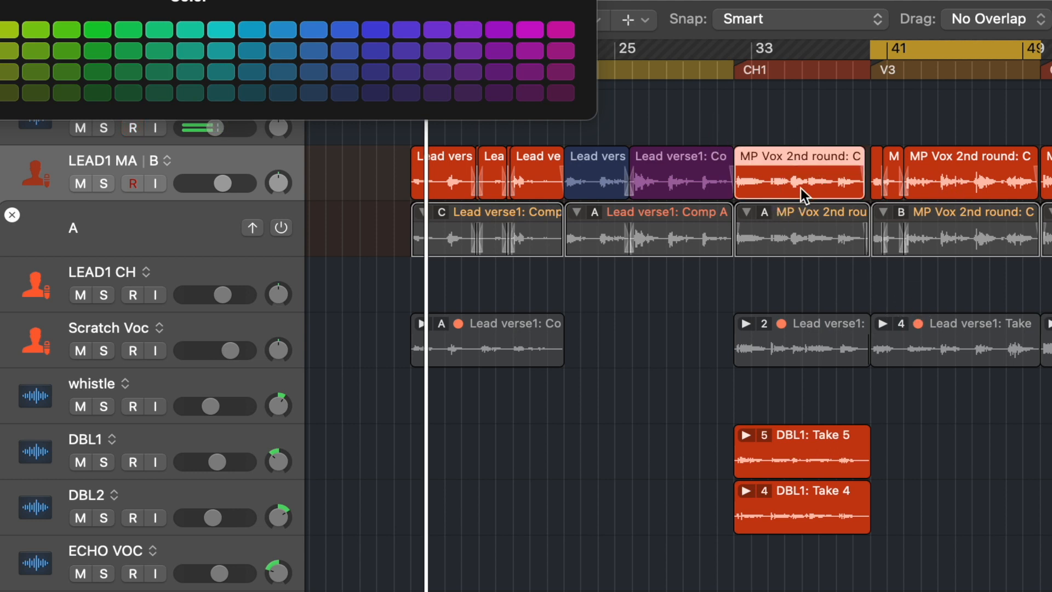
key(BackSpace)
drag(790, 207, 788, 182)
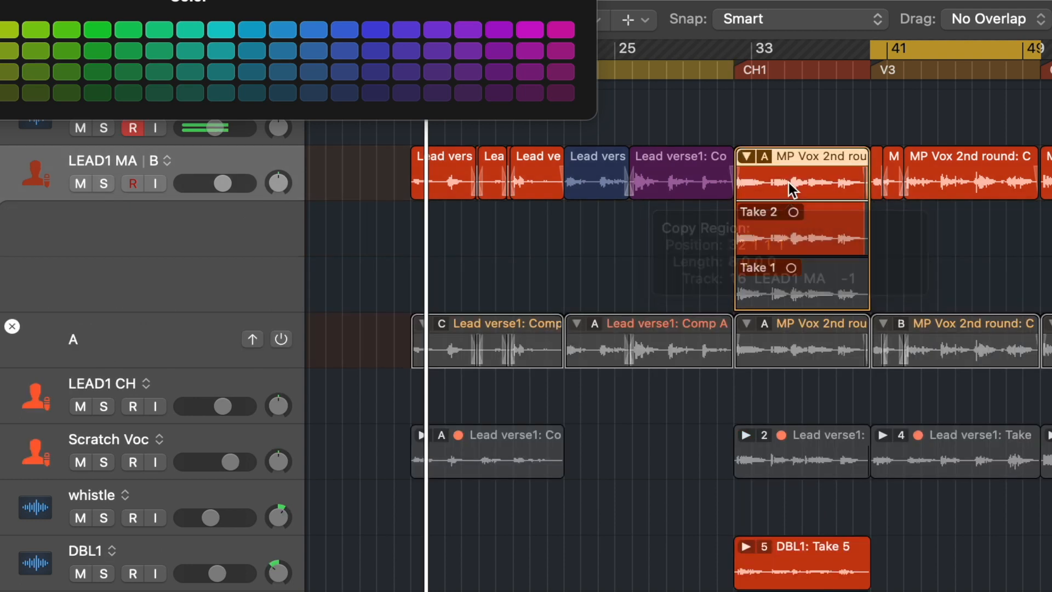
Step: Comp the copied MP Vox 2nd round take folder with Take 1 and flatten it
click(804, 294)
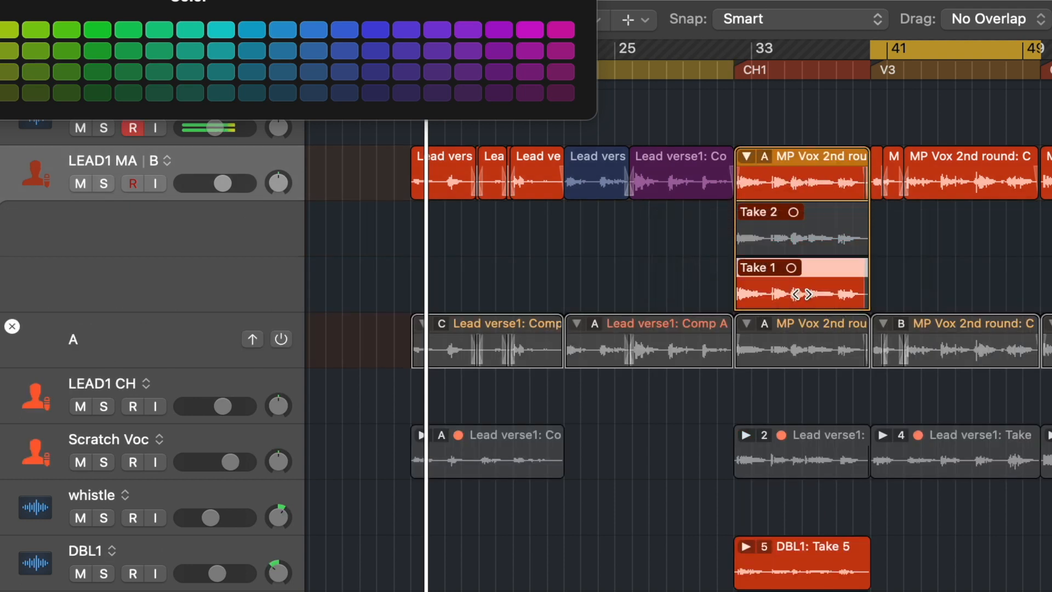
click(745, 157)
click(766, 156)
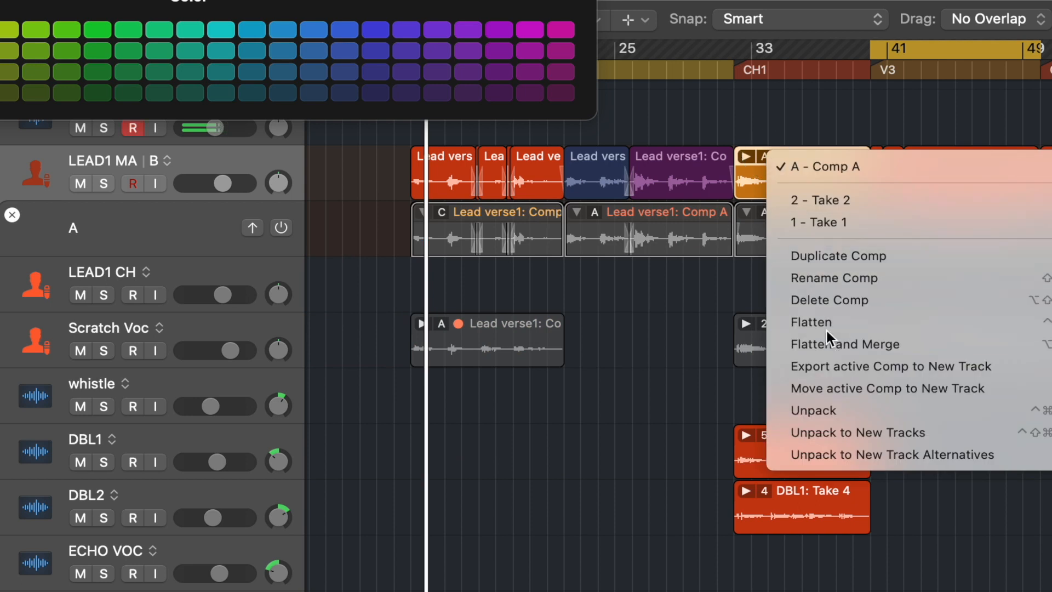
click(822, 323)
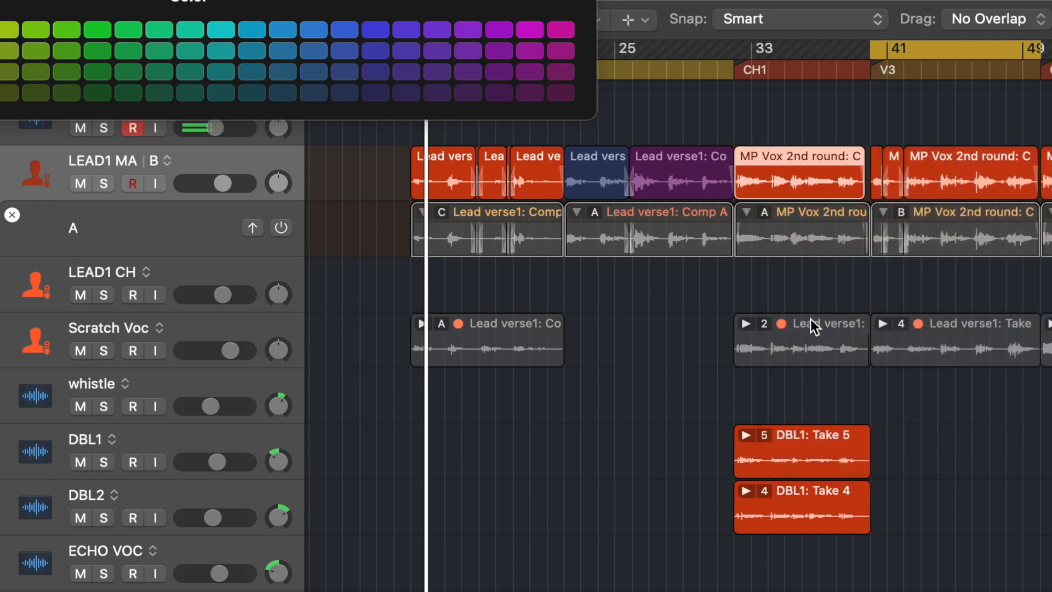
Step: Hide the inactive alternative, close the color palette, and set a cycle range over bars 13 to 21
click(11, 215)
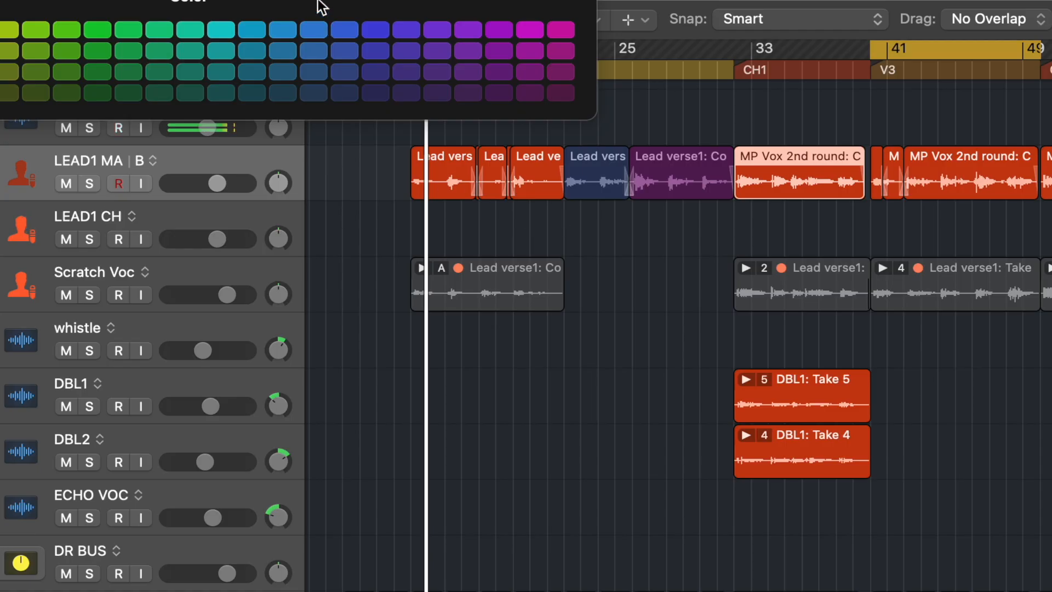
drag(318, 1, 292, 0)
key(alt+c)
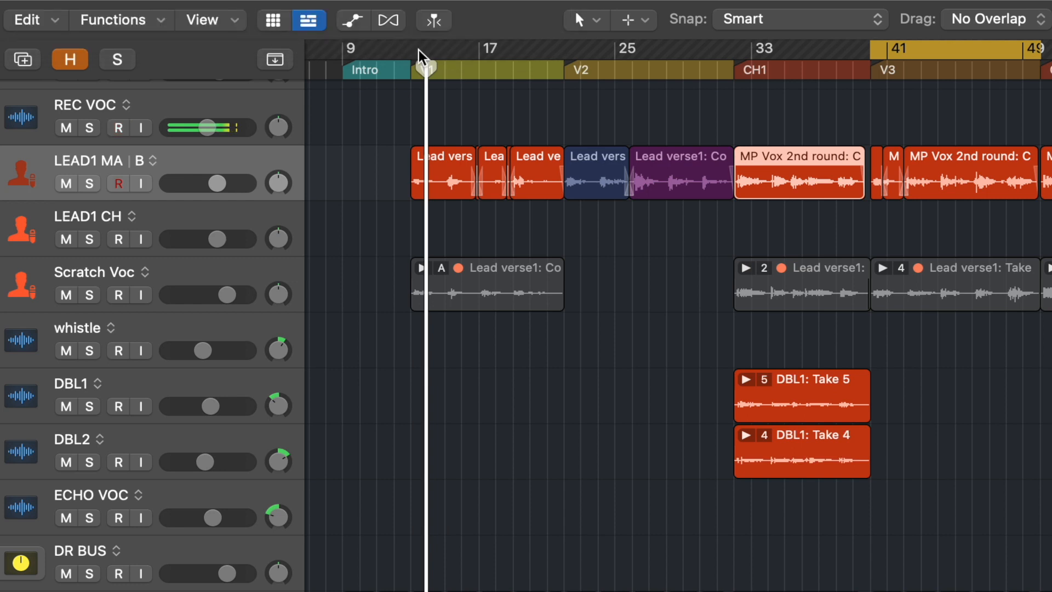
drag(422, 59, 567, 76)
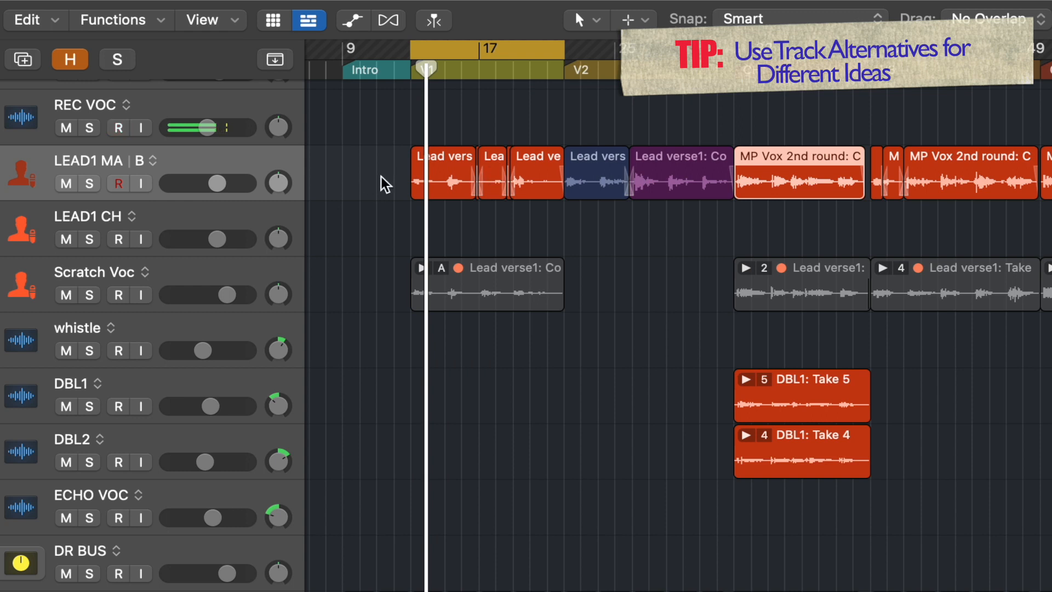
Step: Switch LEAD1 MA to track alternative A and duplicate it as a new alternative C
click(154, 163)
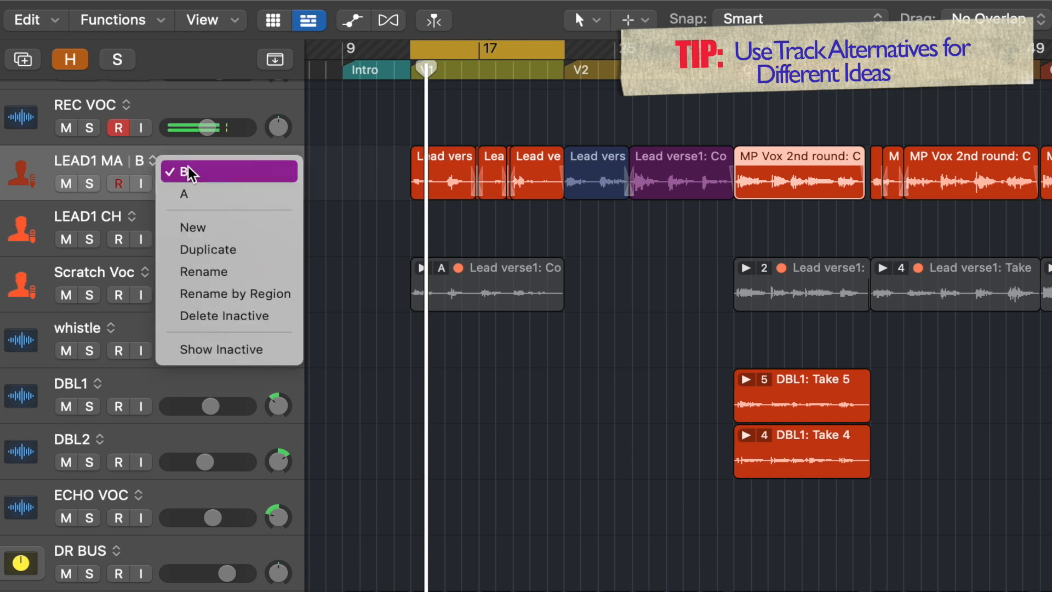
click(370, 224)
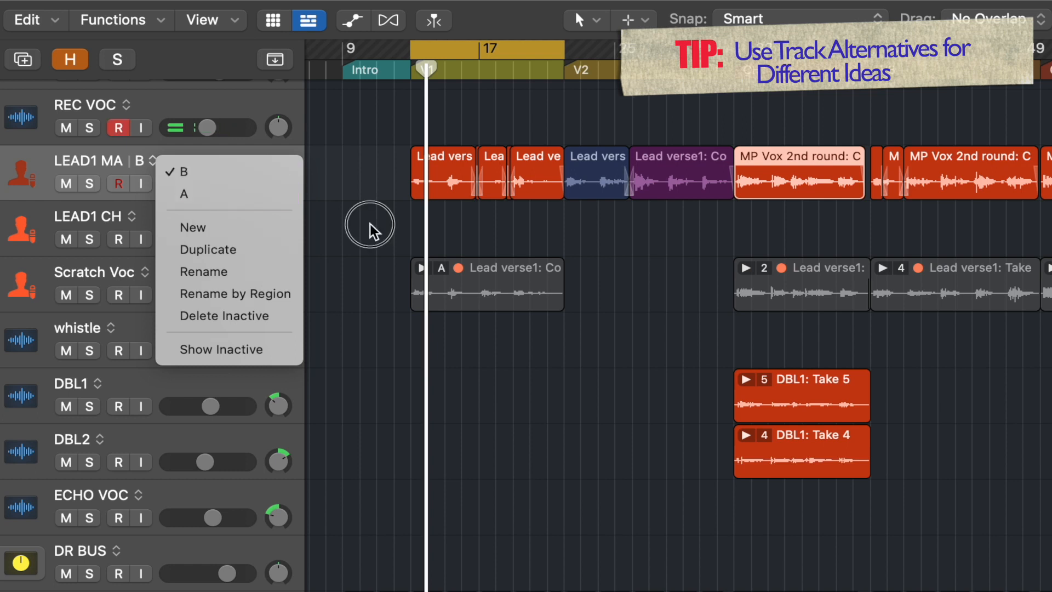
click(157, 162)
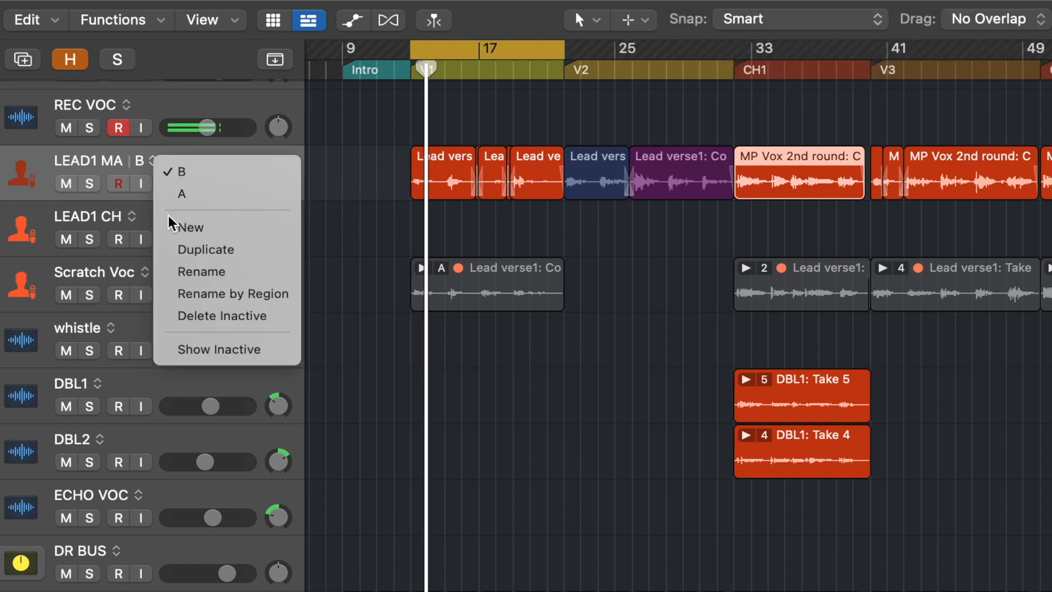
click(183, 194)
click(165, 160)
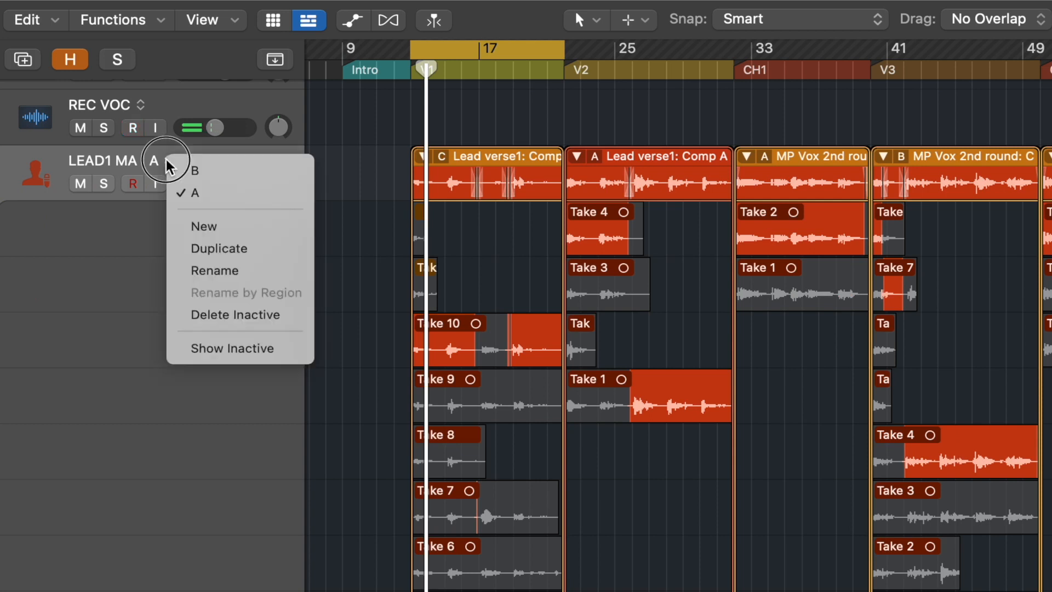
click(192, 246)
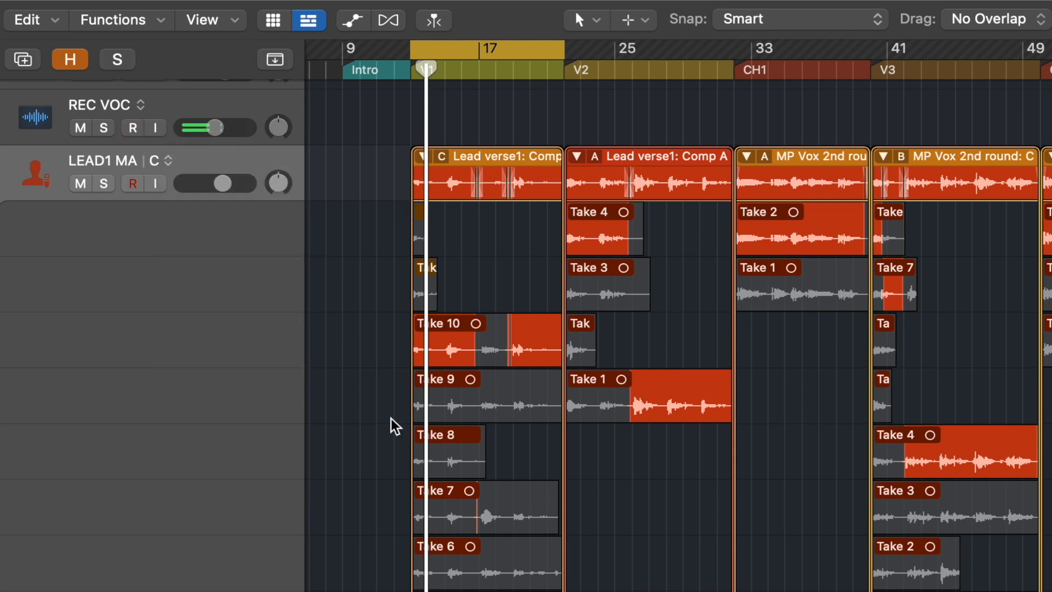
Step: Comp new sections from Take 7, Take 9 and Take 1 in the verse take folders on alternative C
click(450, 509)
drag(505, 511, 331, 507)
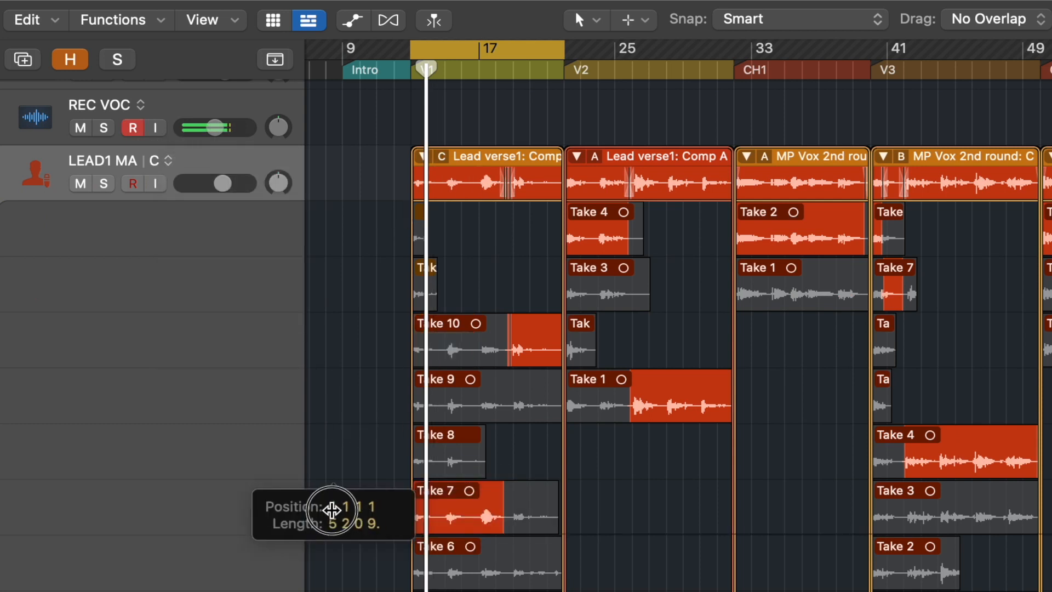
drag(504, 409, 764, 411)
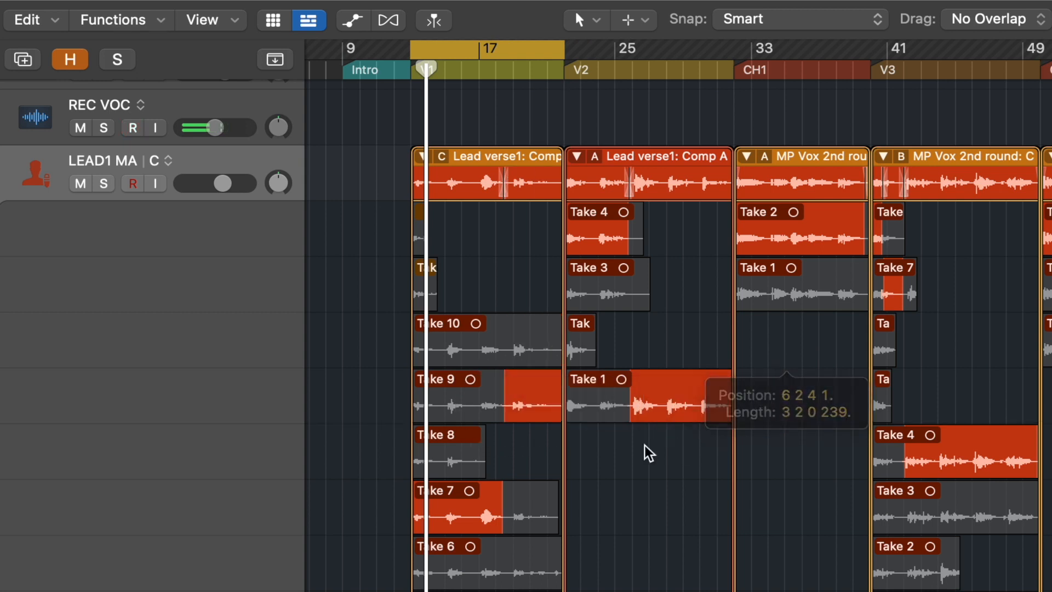
drag(357, 330, 722, 512)
click(697, 393)
Step: Color the new comp selections green and flatten all take folders on alternative C
key(alt+c)
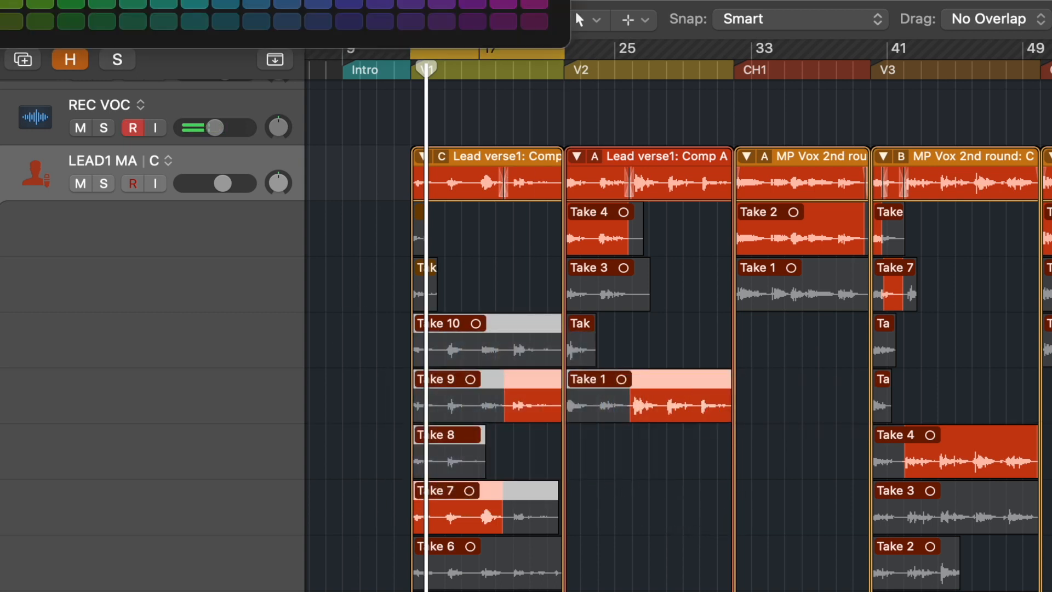
click(9, 1)
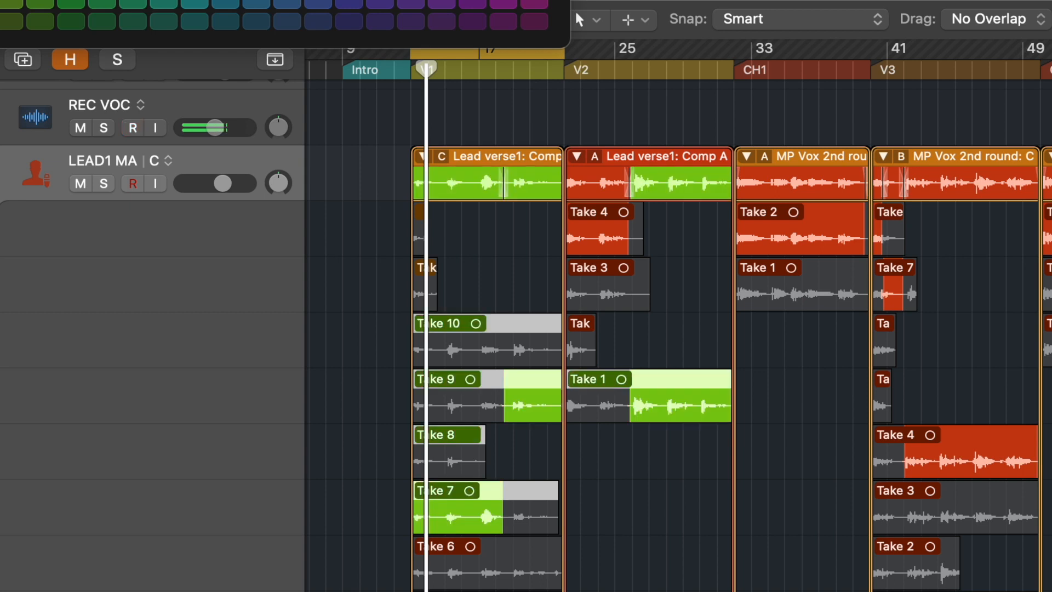
key(alt+c)
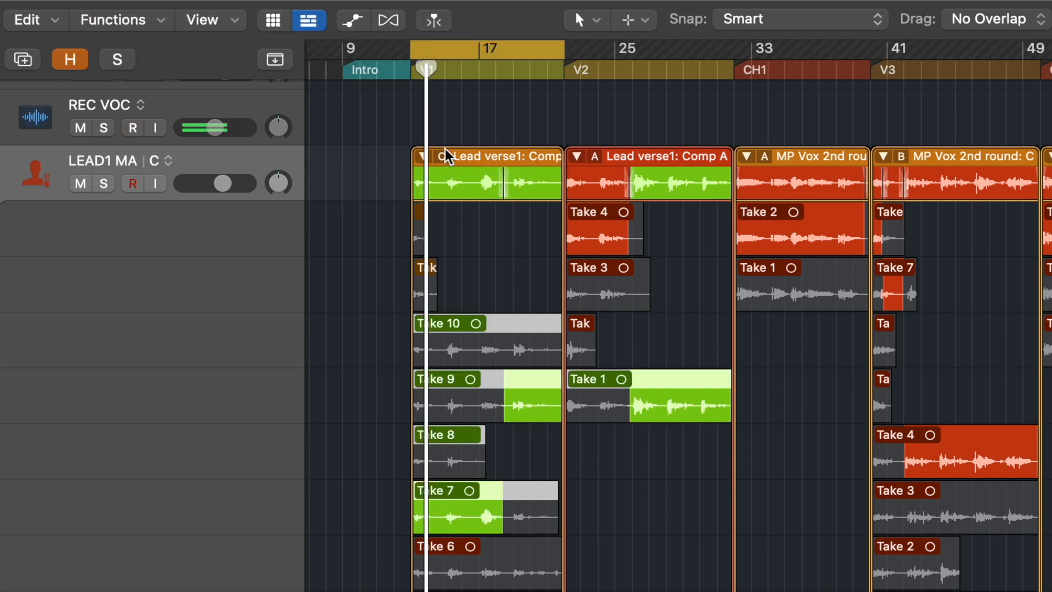
drag(361, 144, 1051, 162)
key(alt+u)
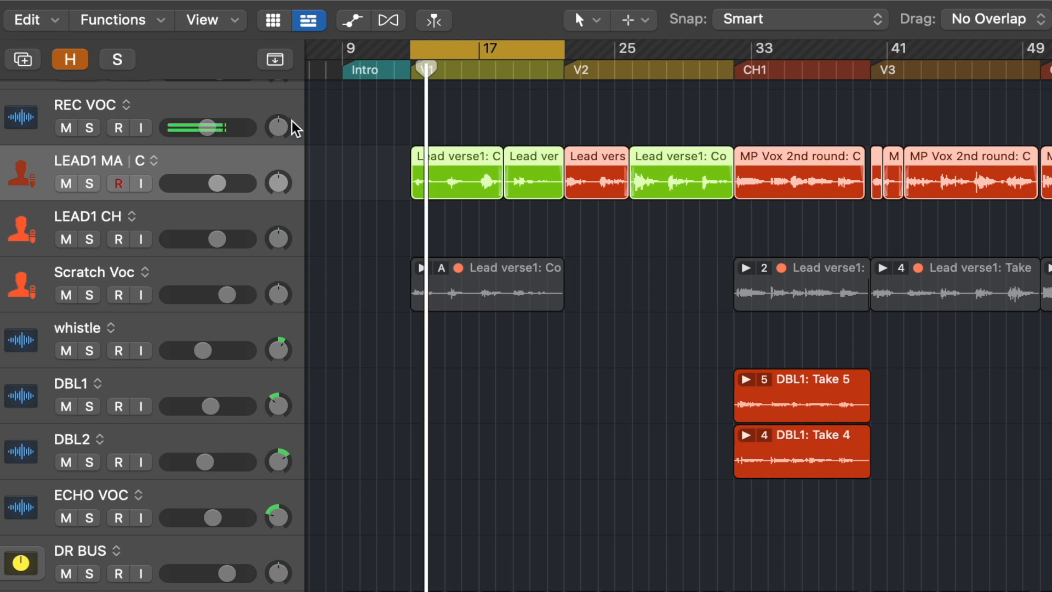
Step: Switch LEAD1 MA between alternatives B, C and A to compare them, ending on alternative B
click(154, 160)
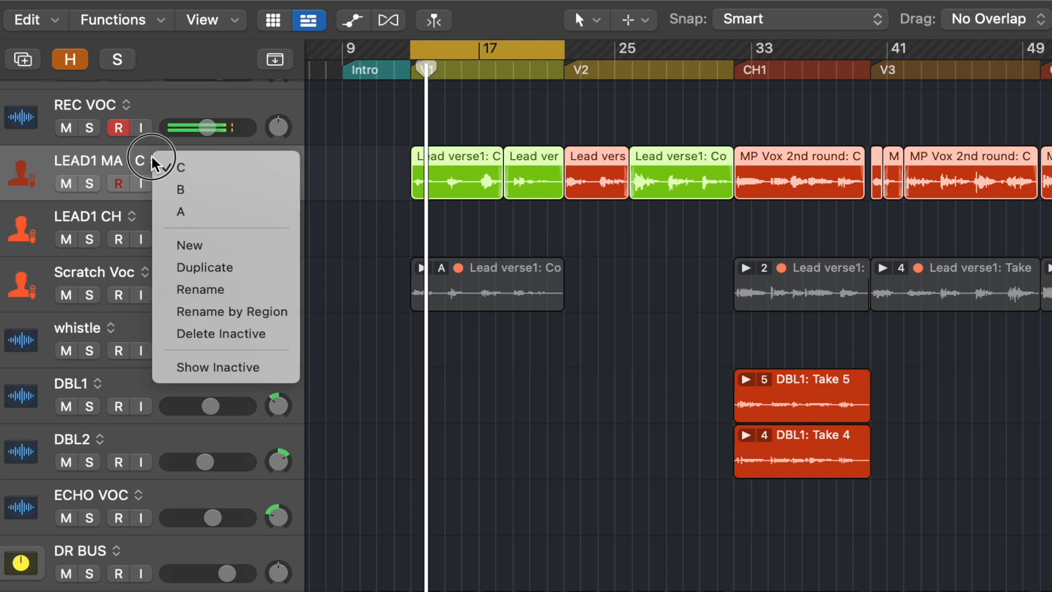
click(185, 197)
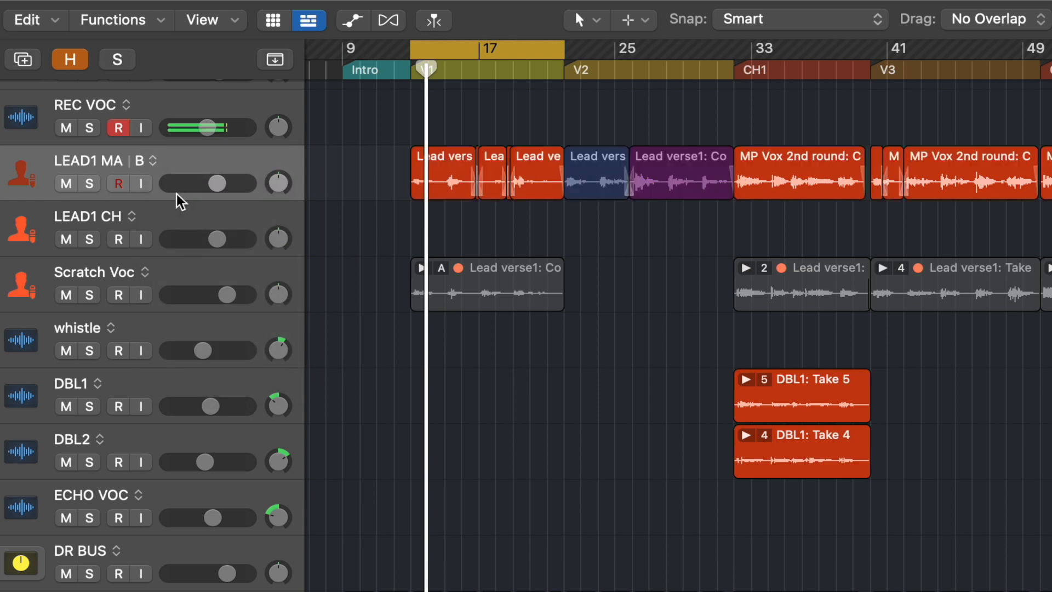
click(154, 163)
click(169, 172)
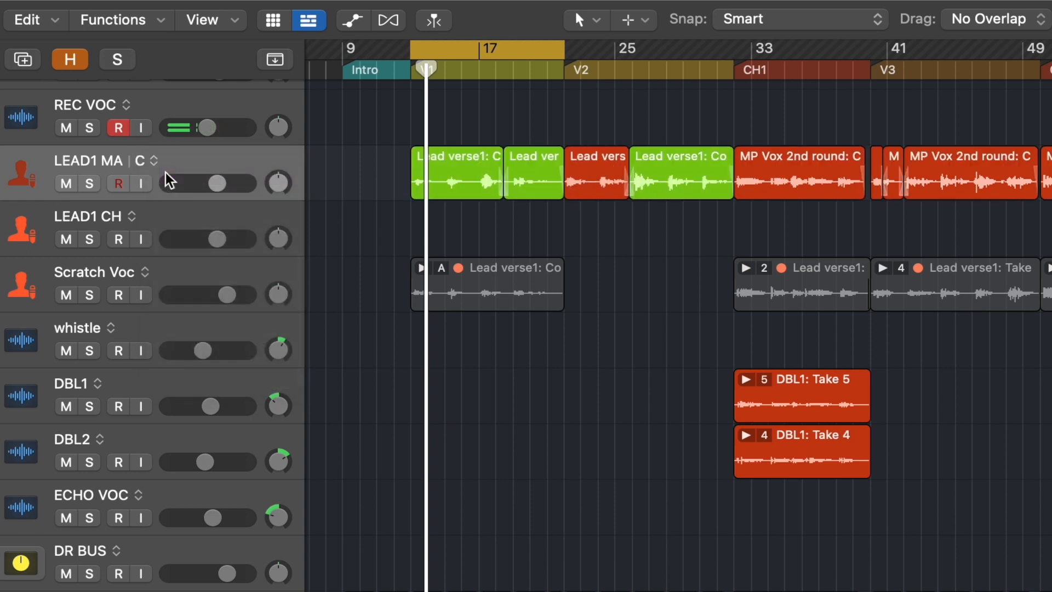
click(154, 161)
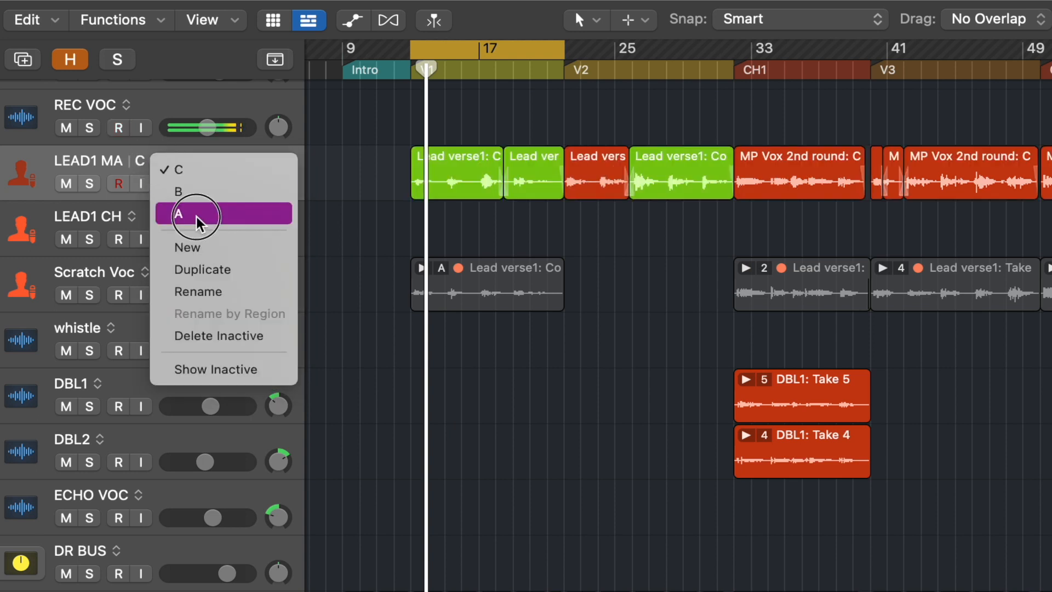
click(198, 217)
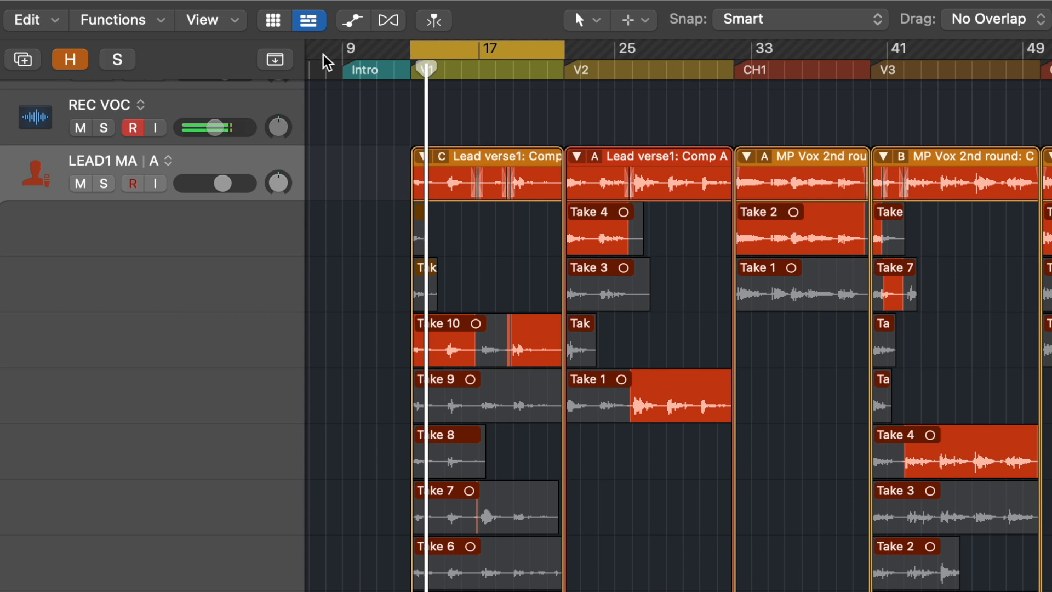
click(168, 161)
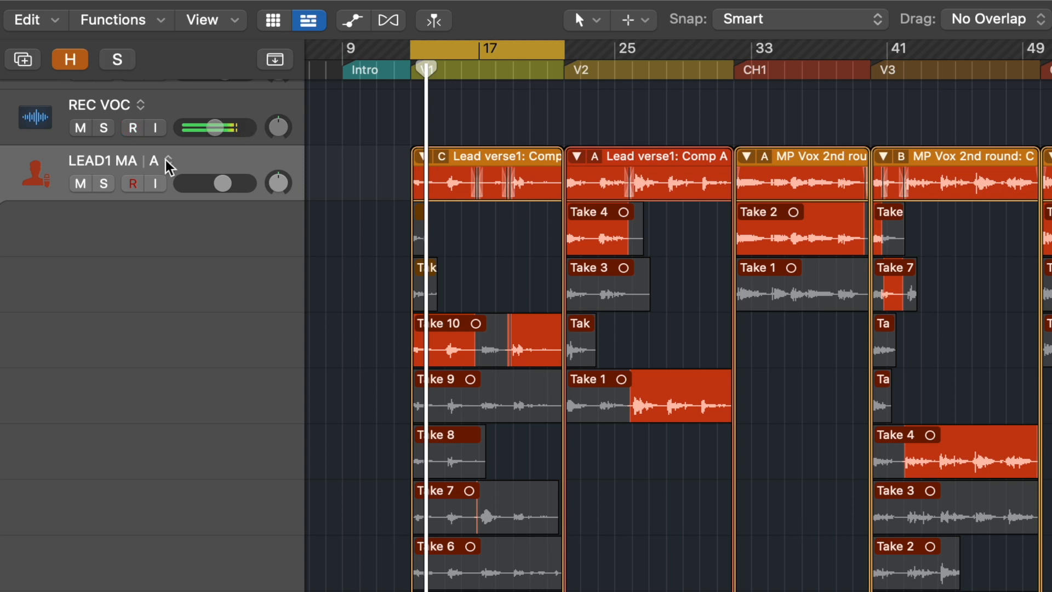
click(168, 161)
click(202, 193)
click(421, 158)
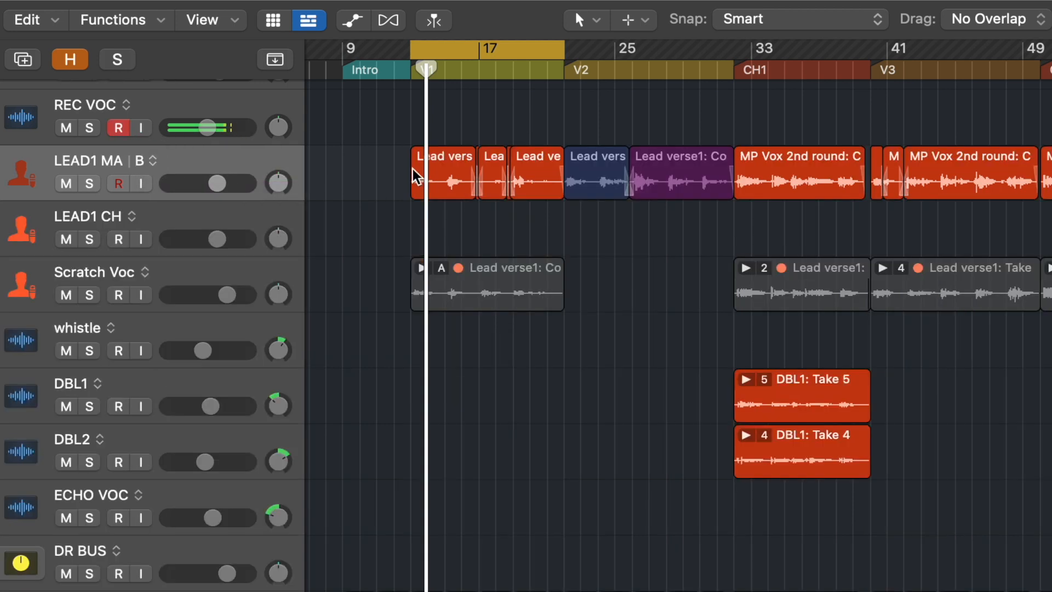
Step: Solo LEAD1 MA and, on alternative A, extend the first verse region's start back to about bar 12
drag(373, 142, 606, 235)
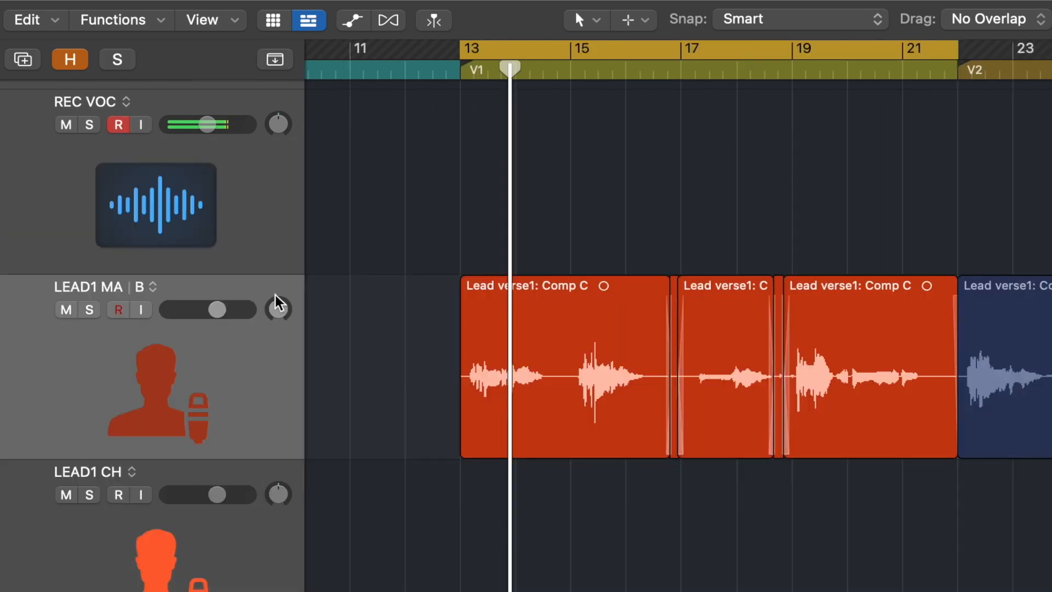
click(89, 310)
click(153, 286)
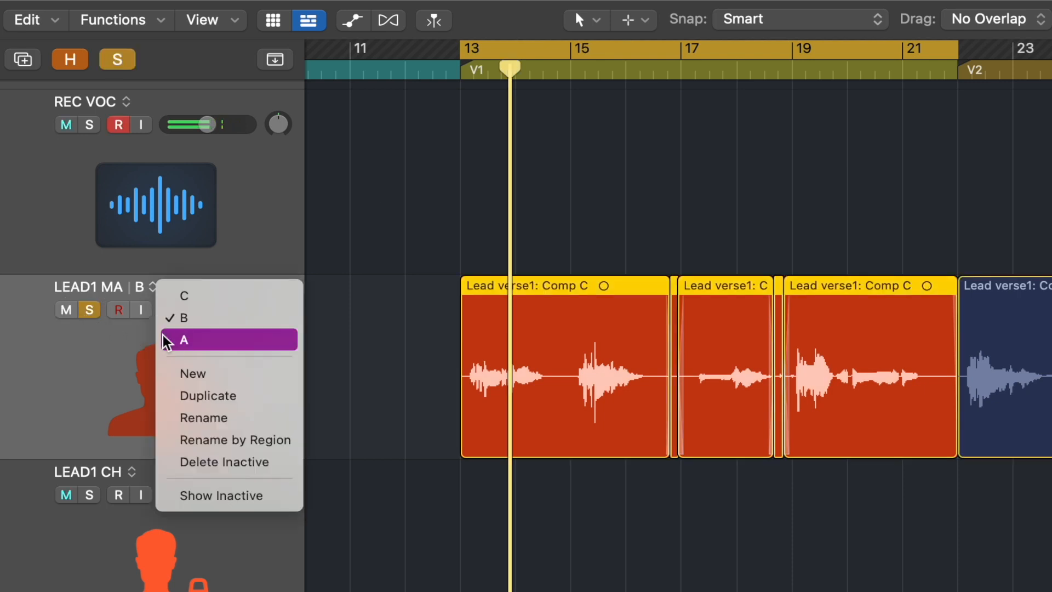
click(164, 339)
click(493, 543)
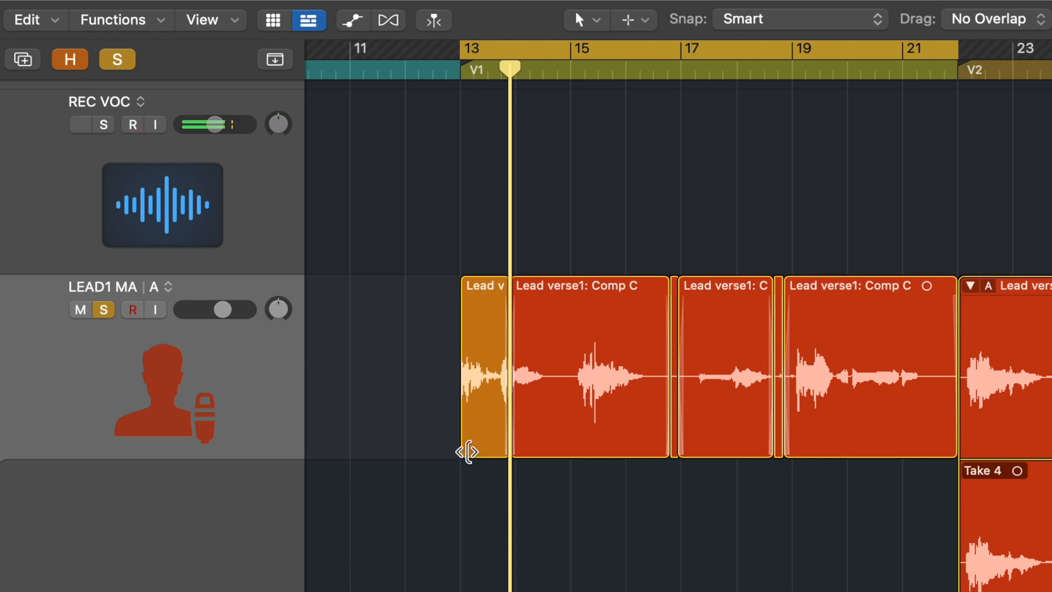
drag(466, 453, 408, 443)
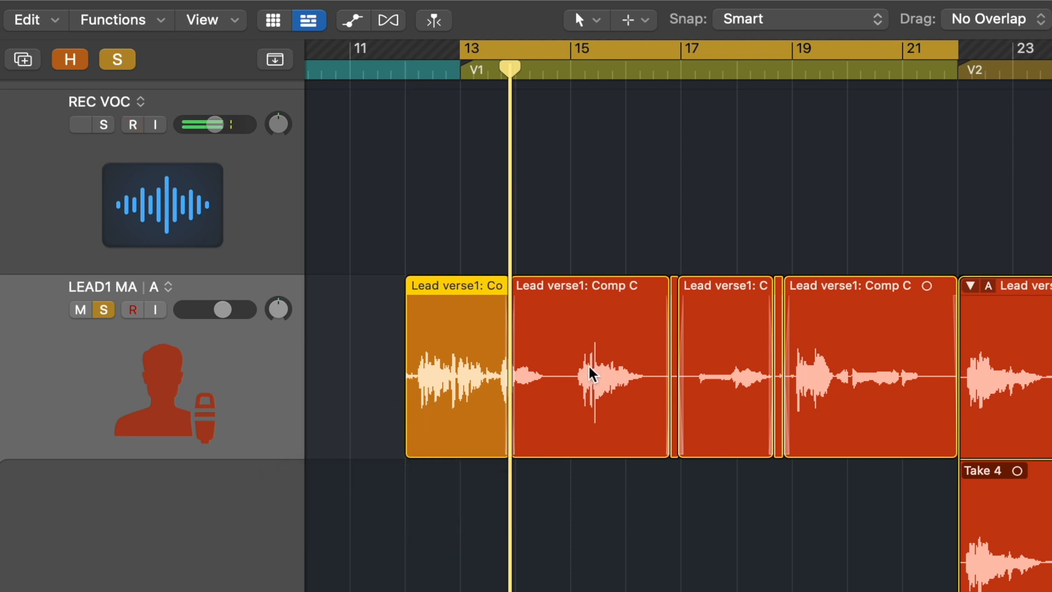
Step: Switch to alternative B and delete the small region between the first two verse regions
click(168, 287)
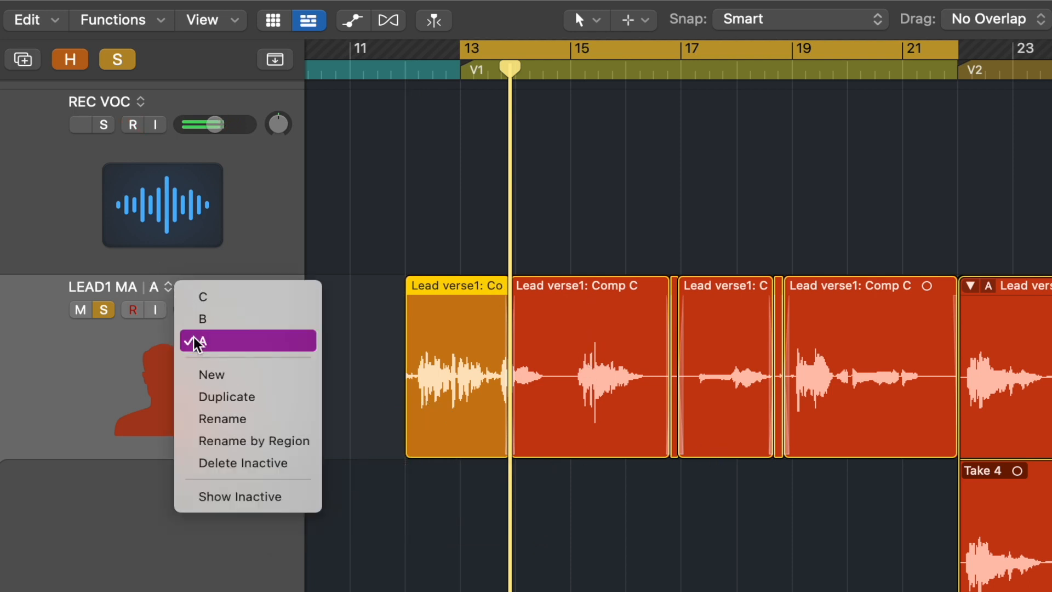
click(191, 323)
drag(432, 297, 935, 477)
click(744, 410)
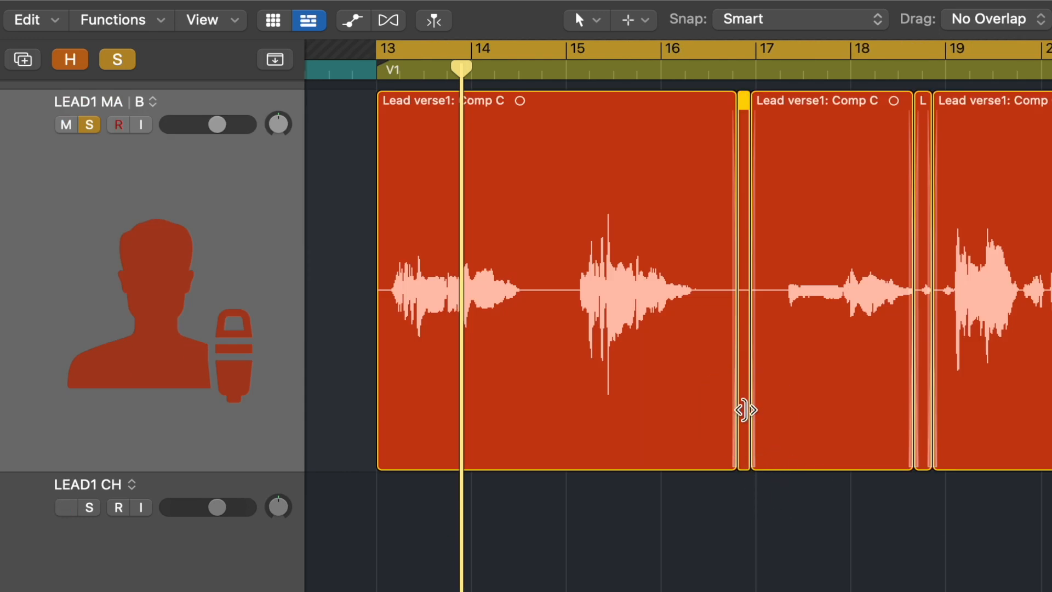
key(Delete)
Step: Extend the first verse region's start slightly with a fade-in, and add a fade-out to the verse region ending near bar 22
mouse_move(716, 256)
mouse_down()
mouse_move(735, 253)
mouse_move(721, 249)
mouse_up()
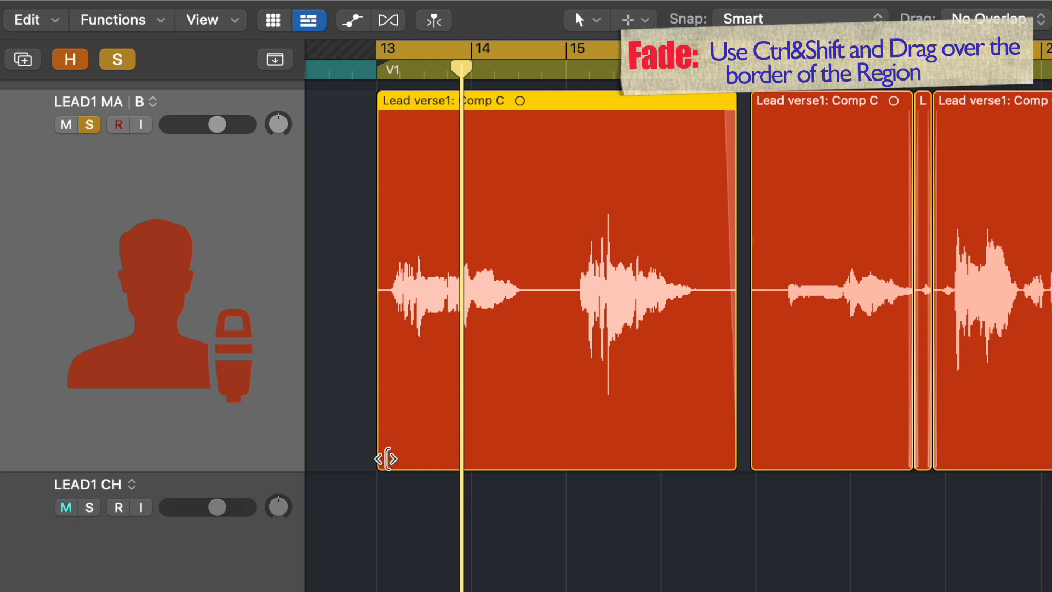
drag(386, 458, 355, 458)
drag(354, 148, 386, 151)
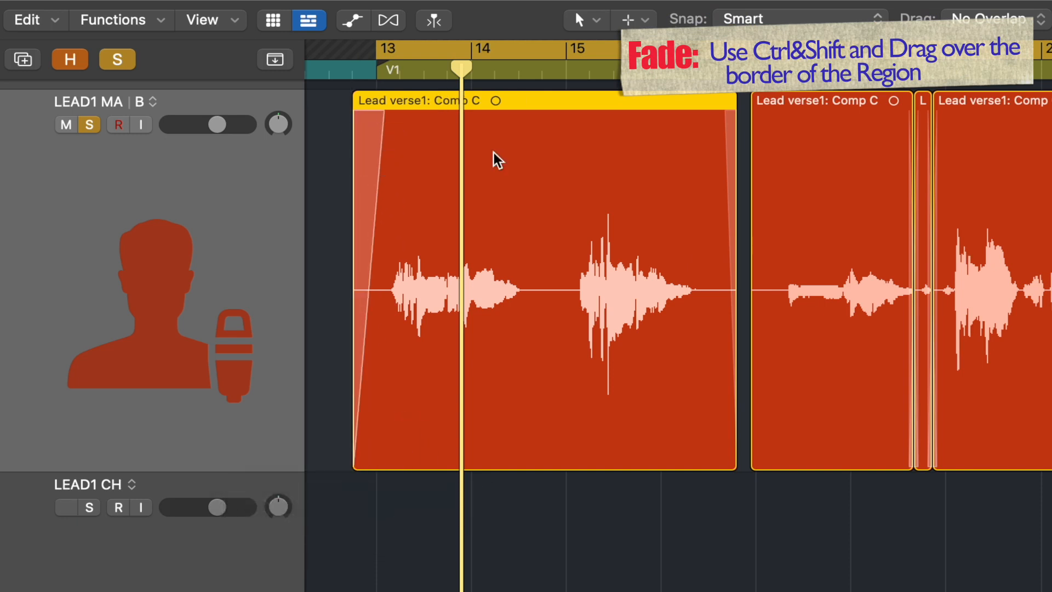
scroll(977, 228, right, 5)
drag(928, 153, 882, 151)
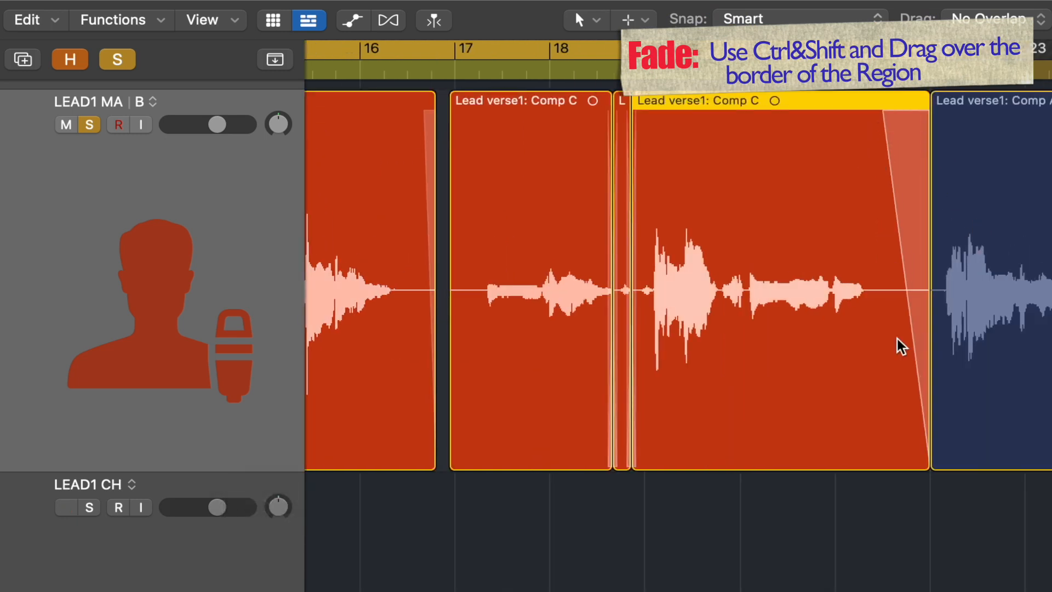
Step: Crossfade the two Comp A verse regions meeting around bar 26
scroll(897, 346, right, 10)
mouse_move(653, 252)
mouse_down()
mouse_move(627, 242)
mouse_move(635, 402)
mouse_up()
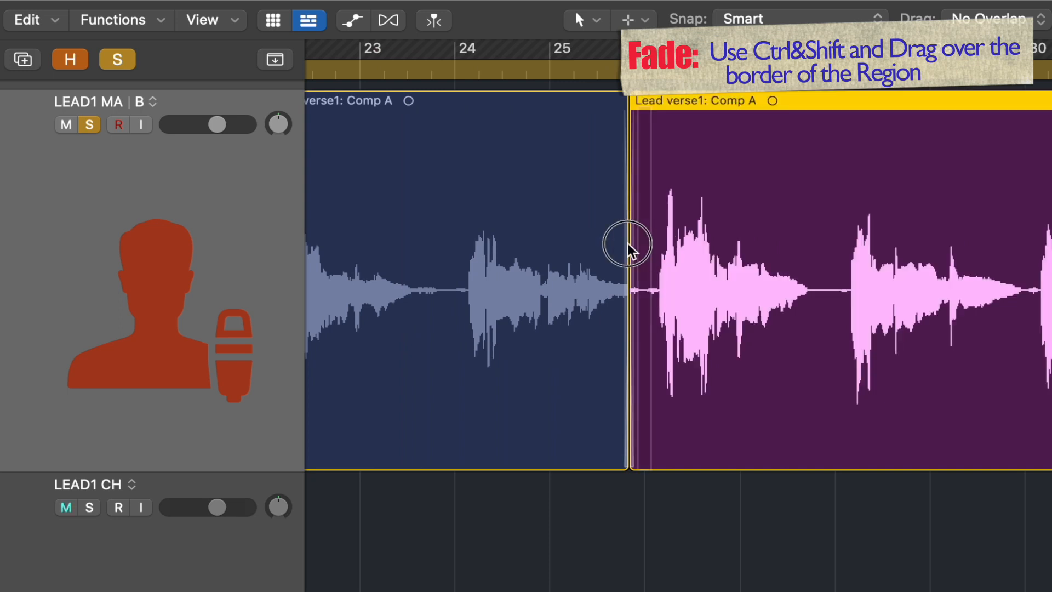
mouse_move(637, 464)
mouse_down()
mouse_move(646, 449)
mouse_move(623, 453)
mouse_move(646, 453)
mouse_up()
drag(646, 454, 647, 454)
double_click(570, 66)
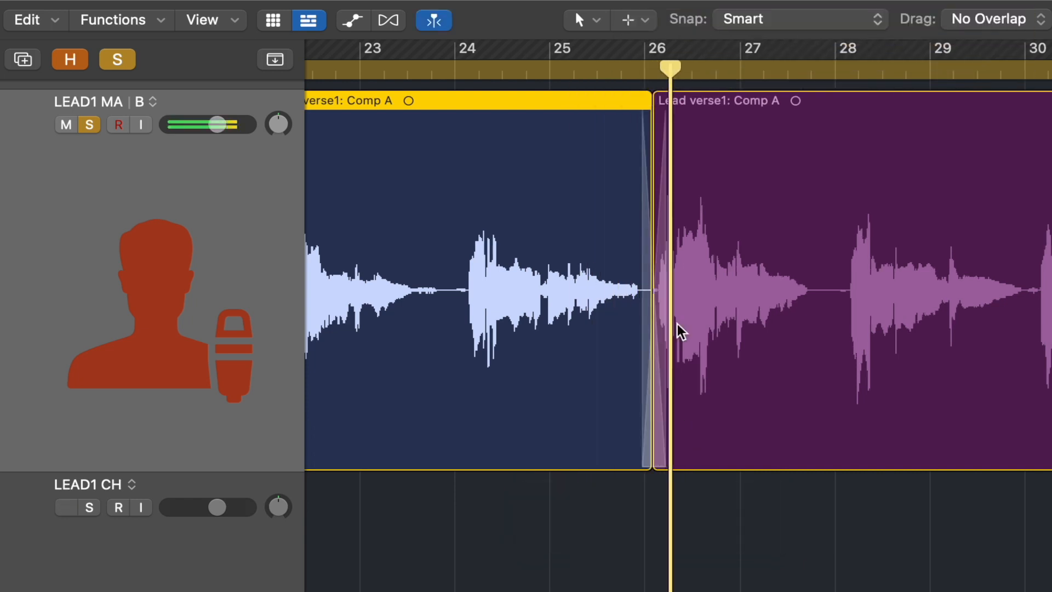
click(789, 356)
Step: Extend the region ending near bar 56 and crossfade it into the Lead verse1: Take 3 region
scroll(785, 356, right, 5)
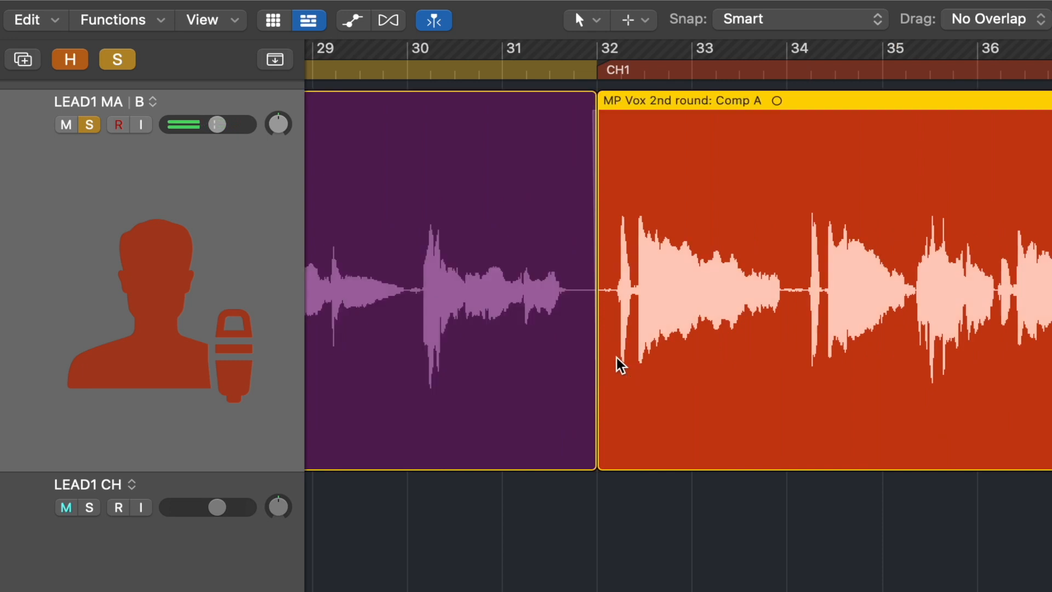
scroll(831, 280, right, 10)
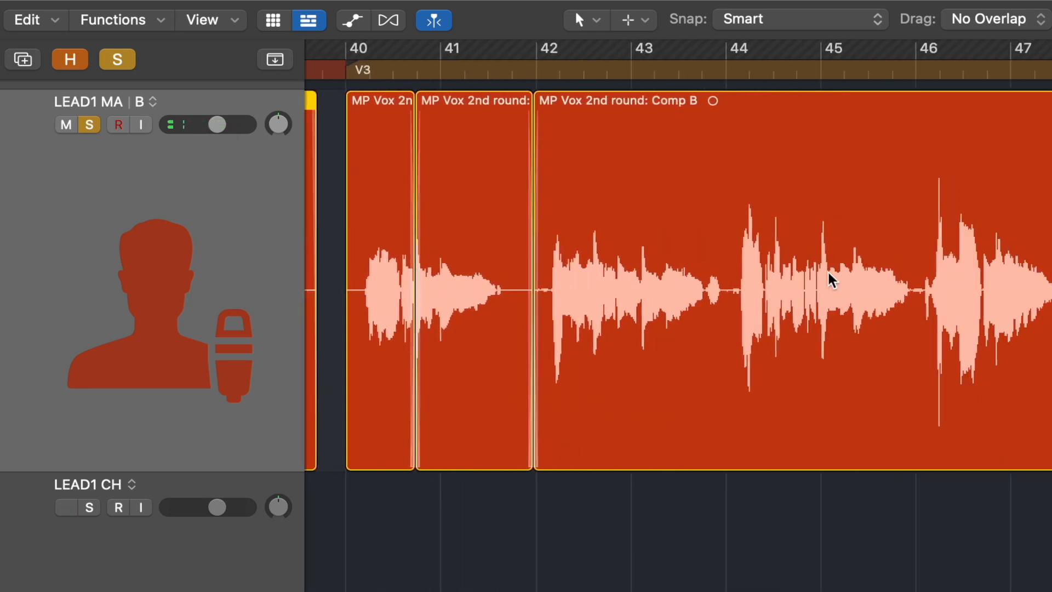
scroll(830, 278, right, 8)
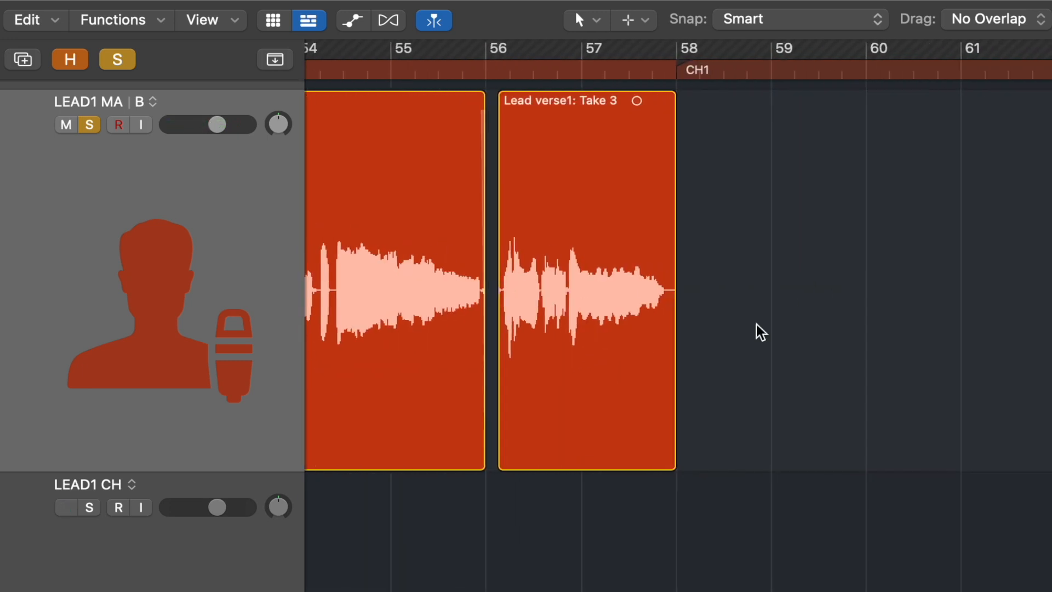
drag(479, 459, 496, 458)
drag(512, 193, 489, 193)
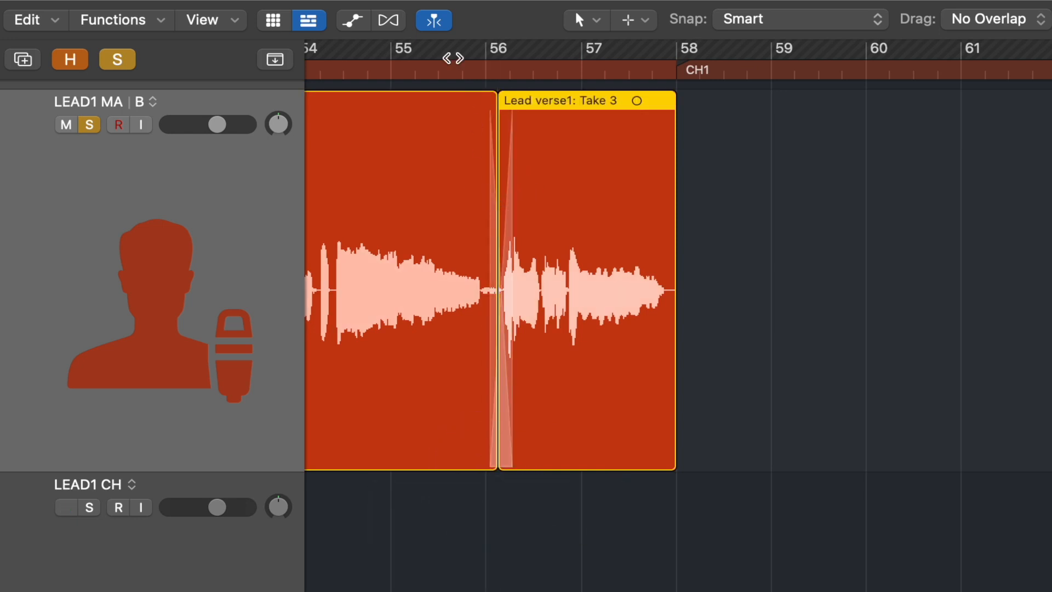
Step: Set a cycle range over about bars 55 to 58 and play it back
drag(440, 61, 685, 66)
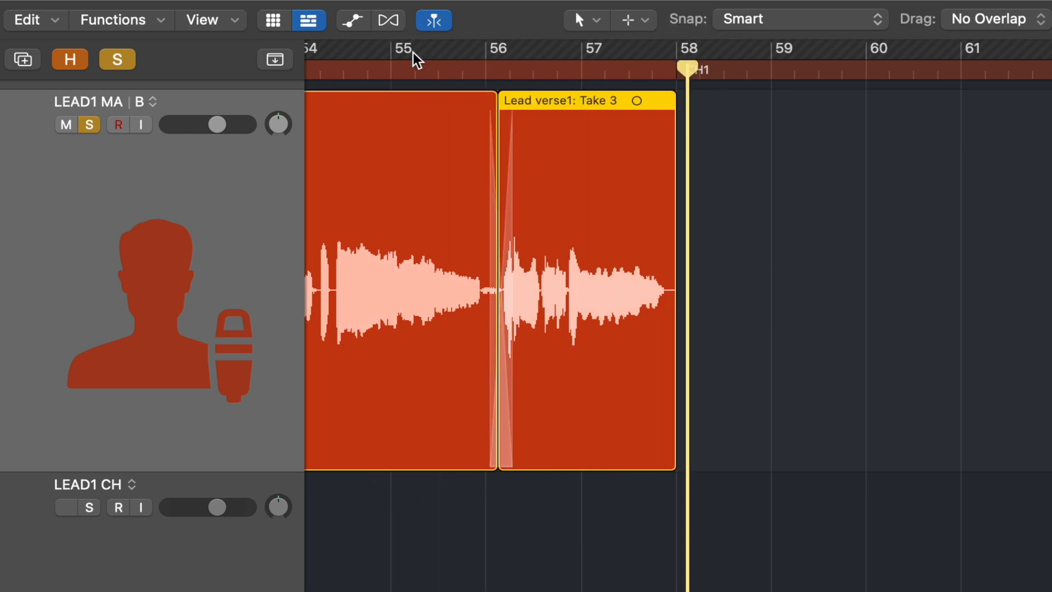
drag(416, 54, 735, 68)
key(space)
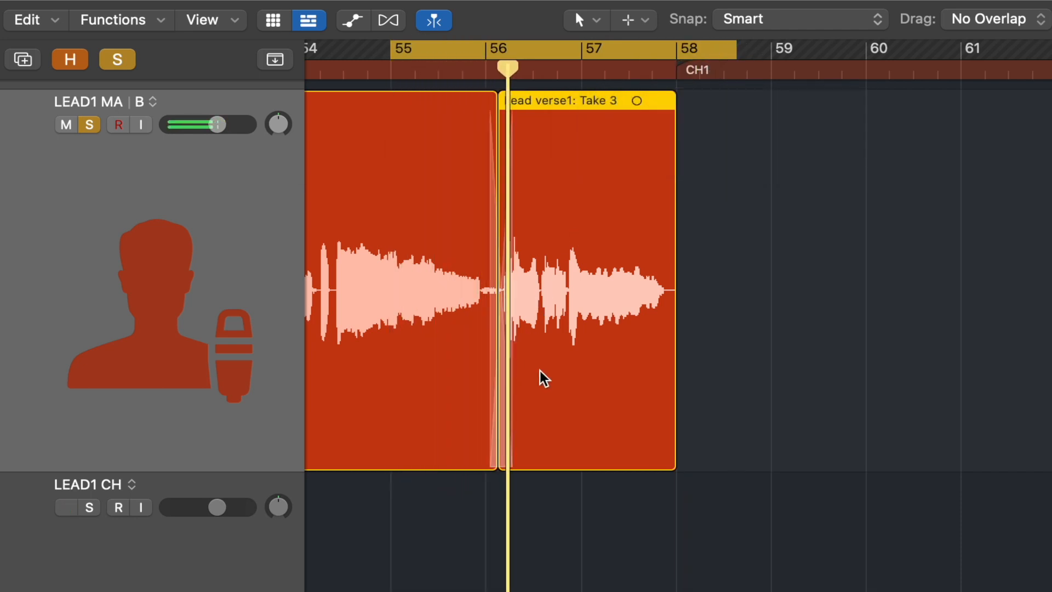
key(z)
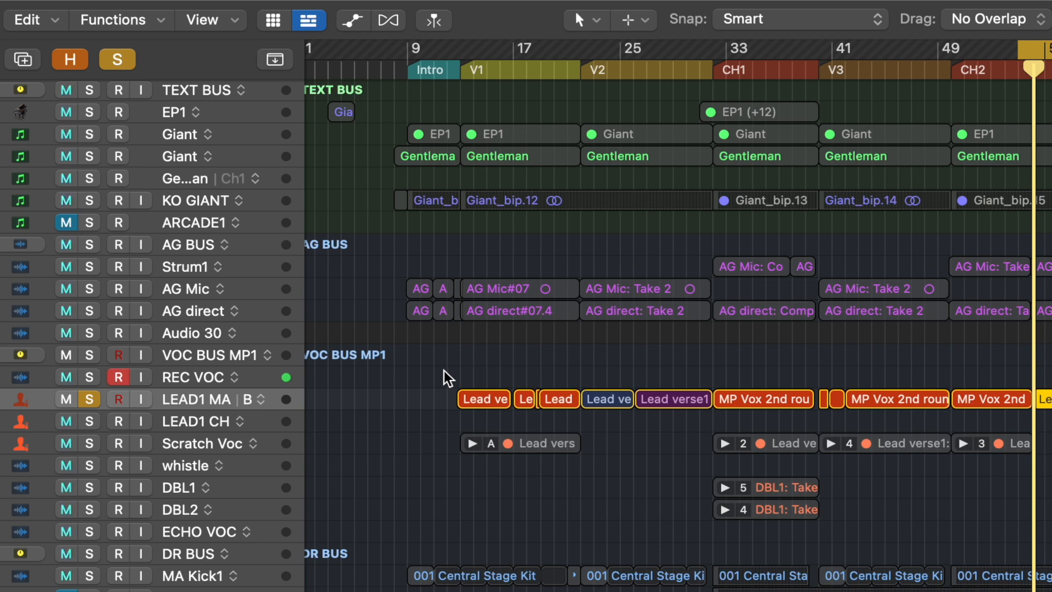
drag(433, 364, 688, 432)
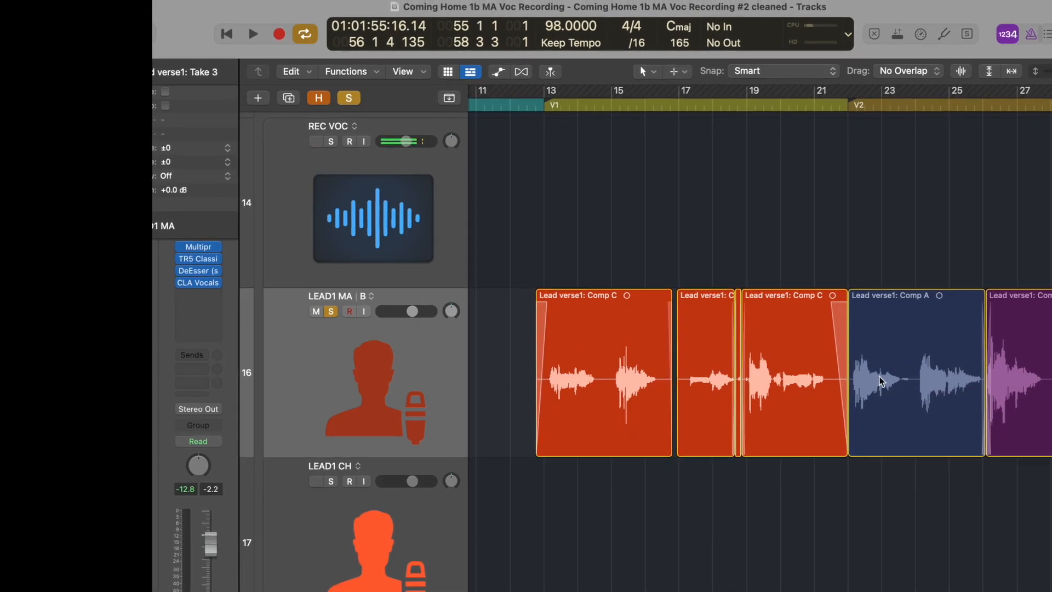